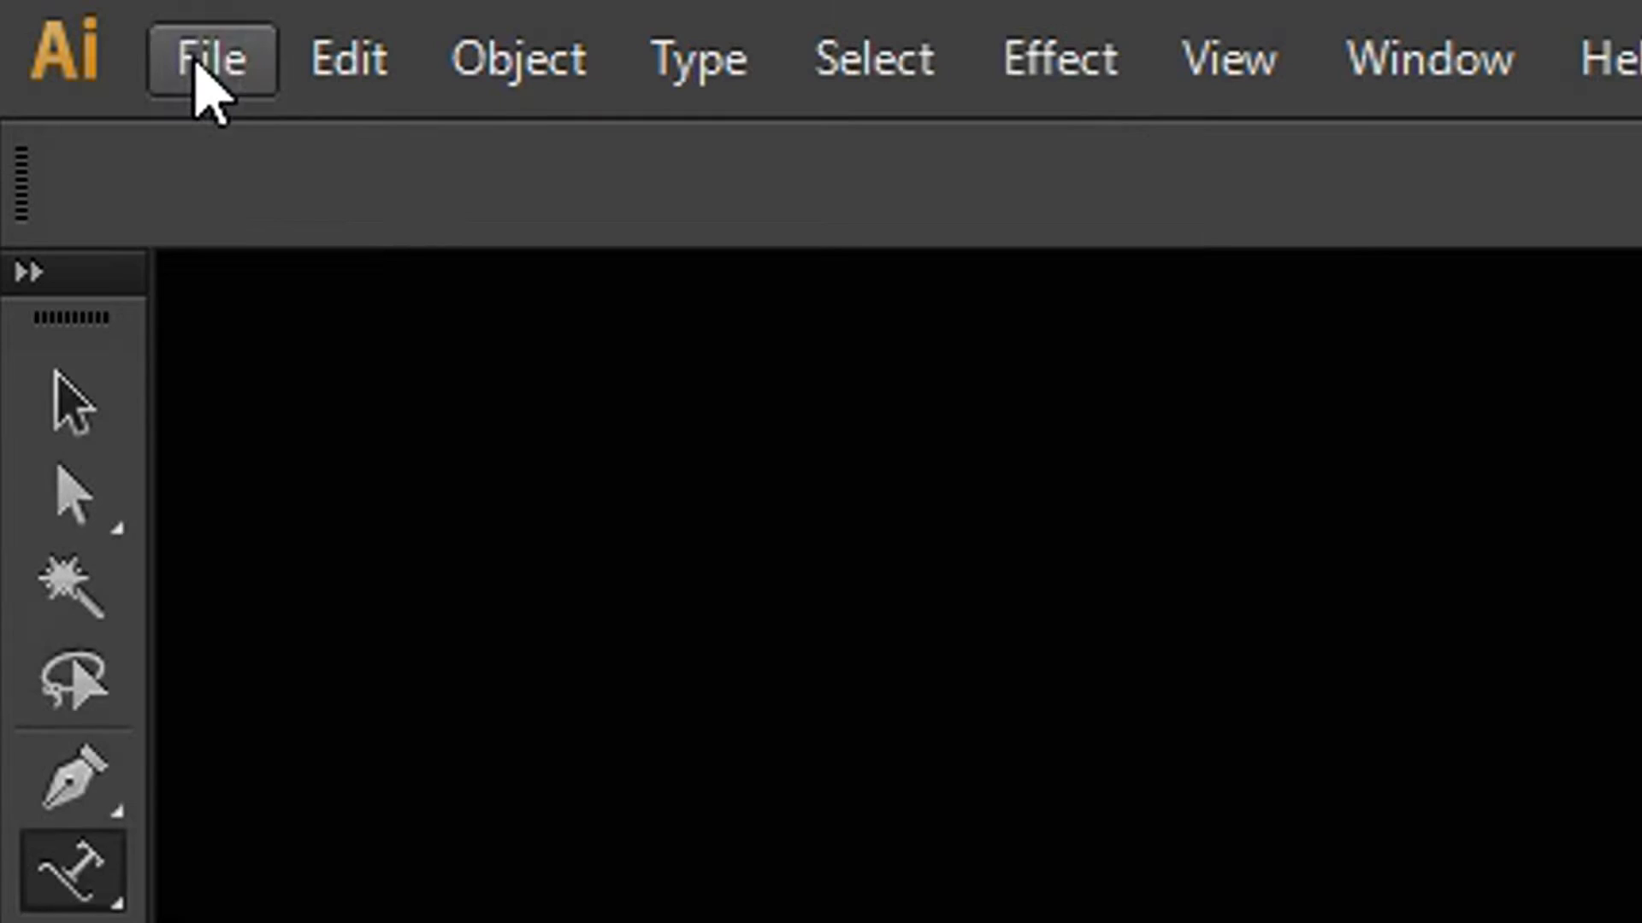
Step: Create a new blank A4 landscape document in pixels, Untitled-3
{"action": "left_click", "coordinate": [44, 14]}
{"action": "left_click", "coordinate": [60, 36]}
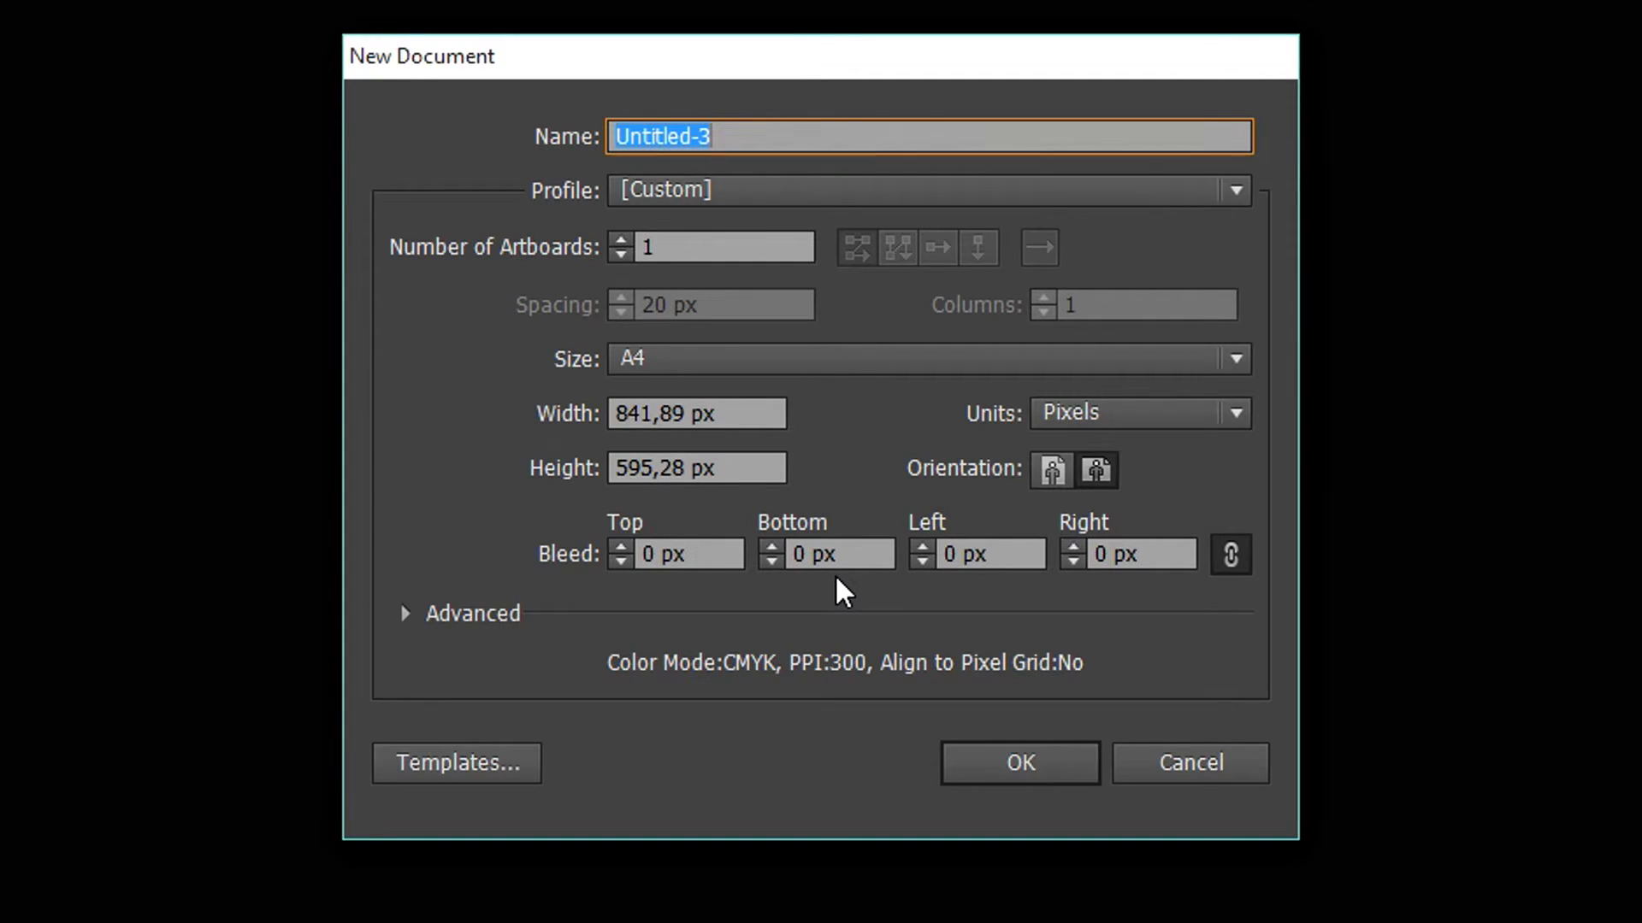
{"action": "key", "text": "Return"}
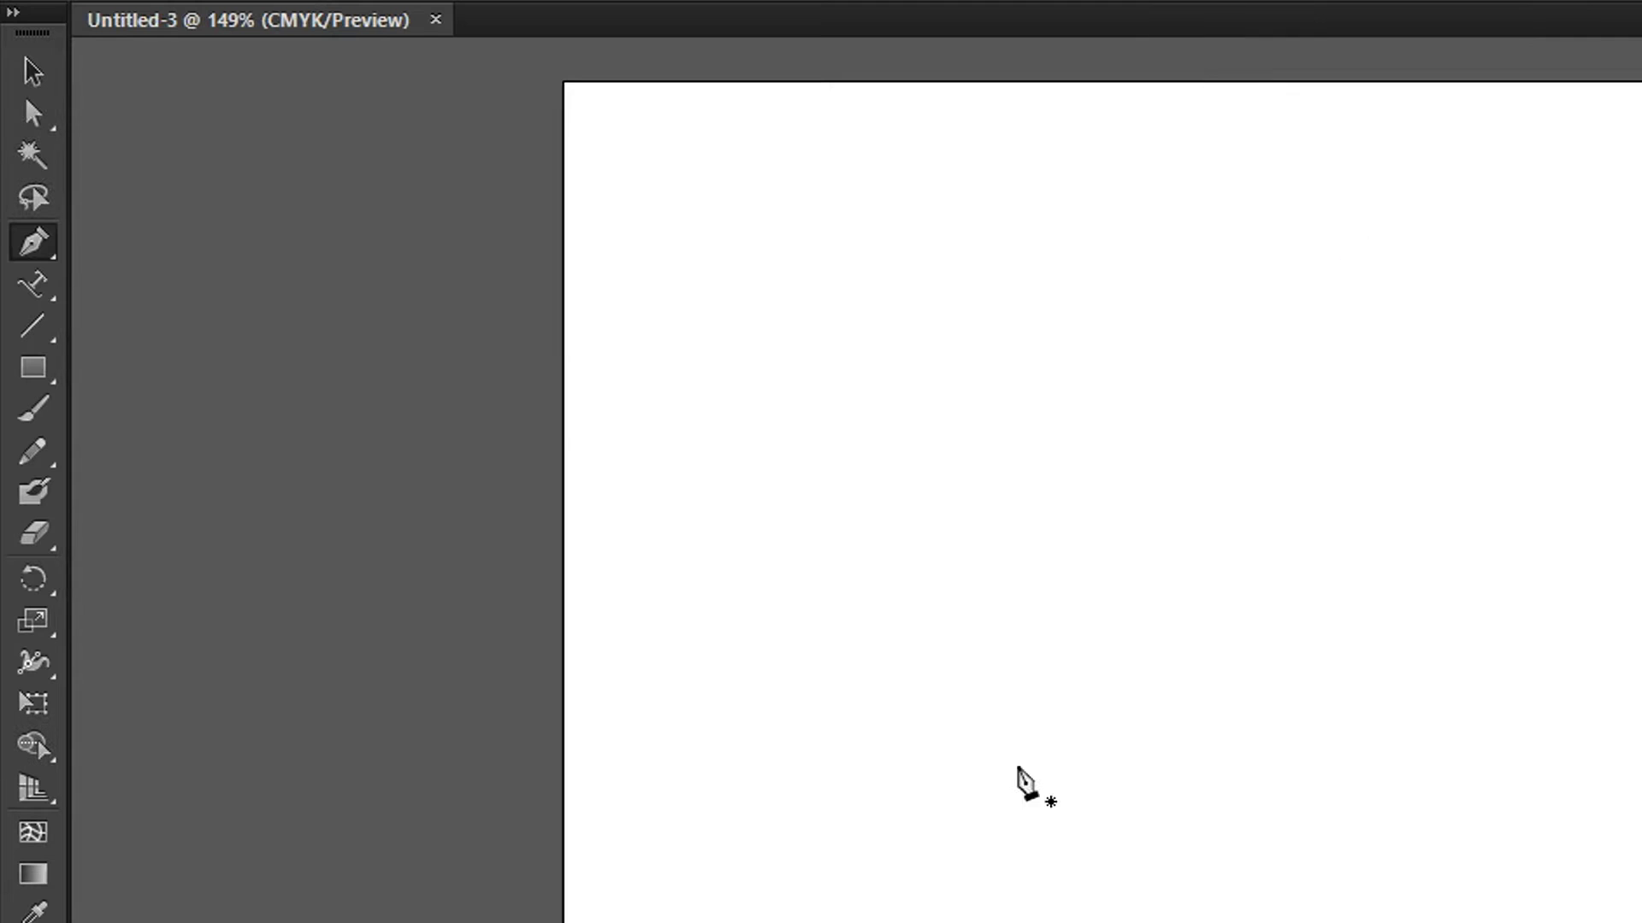
Step: Draw an arch-shaped curve across the upper middle of the artboard with the Pen tool, then deselect it
{"action": "left_click", "coordinate": [16, 175]}
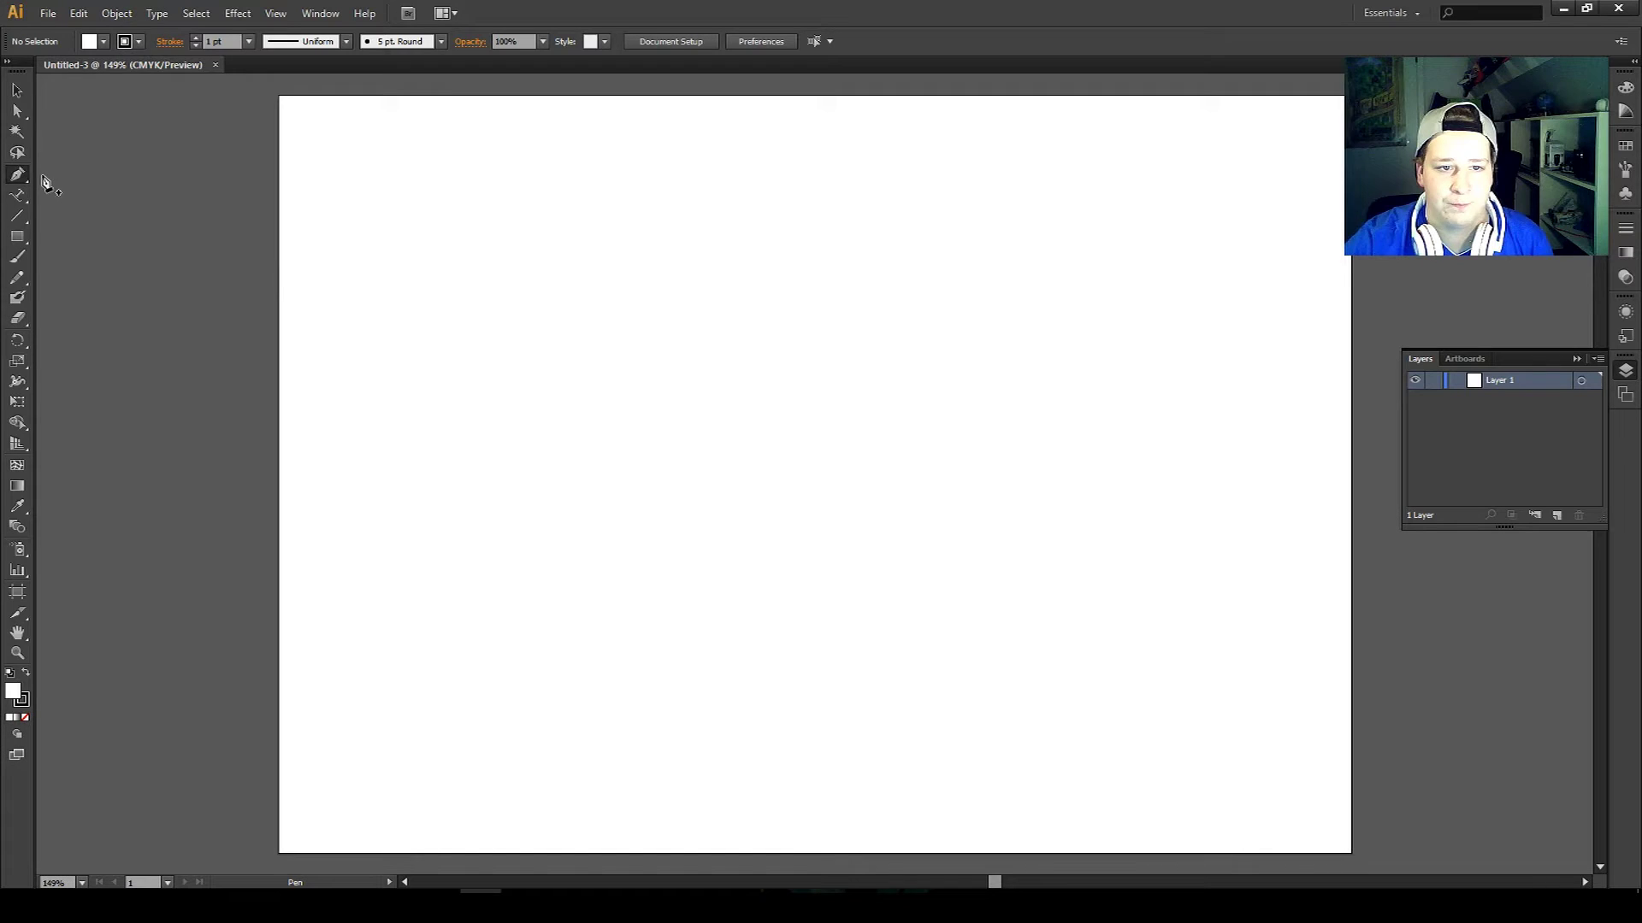
{"action": "left_click", "coordinate": [461, 450]}
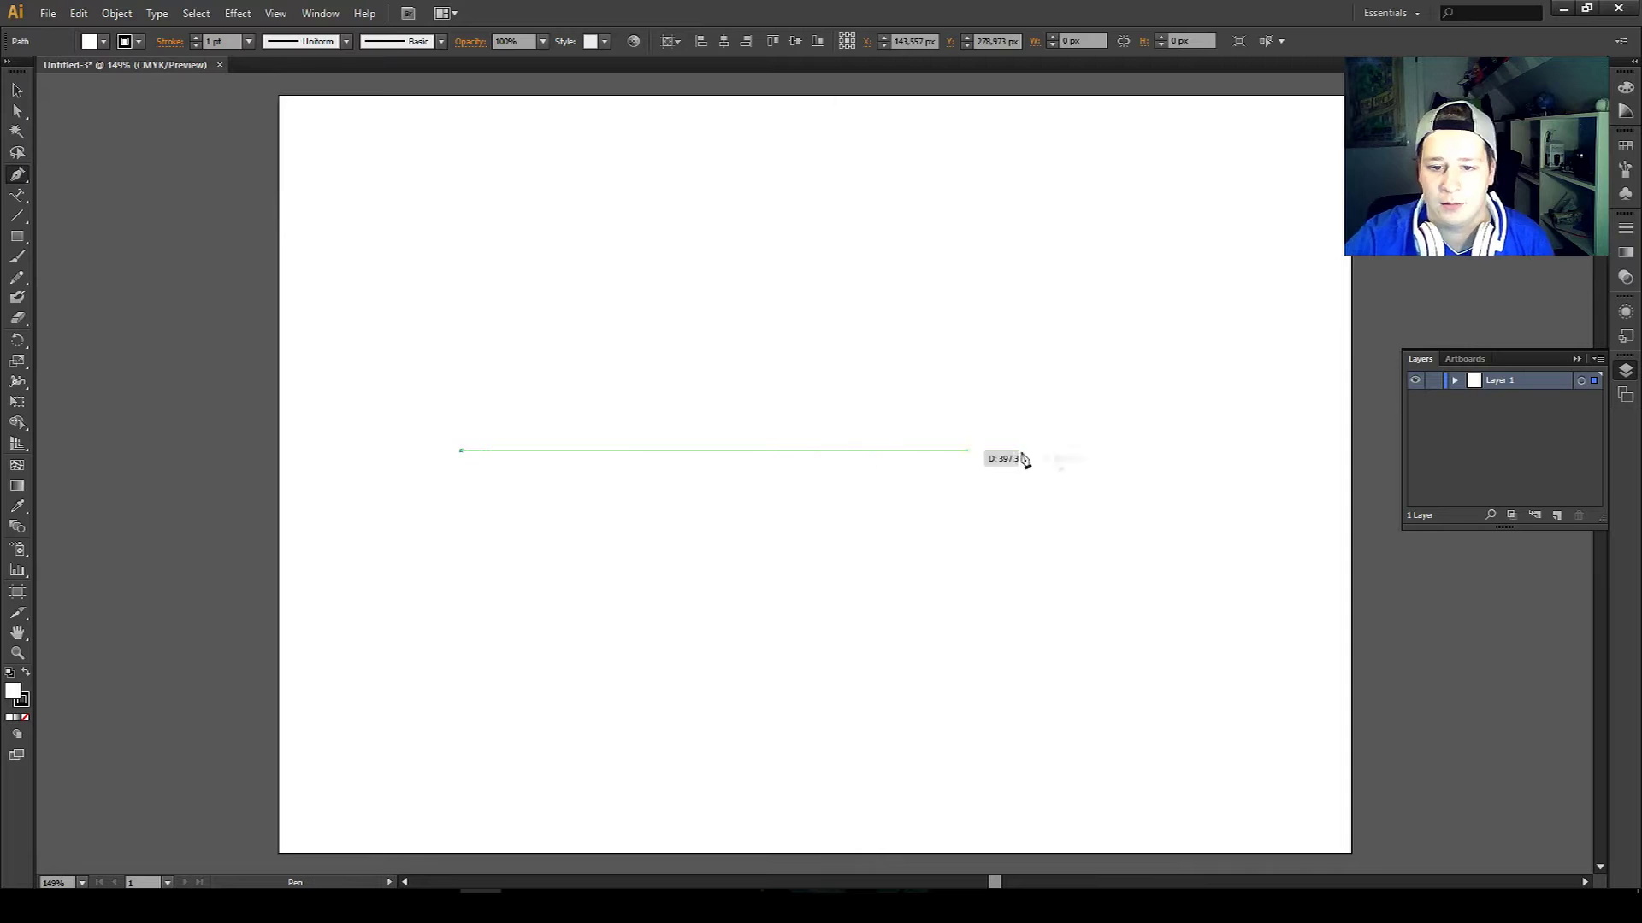
{"action": "left_click_drag", "start_coordinate": [1179, 451], "coordinate": [1367, 710]}
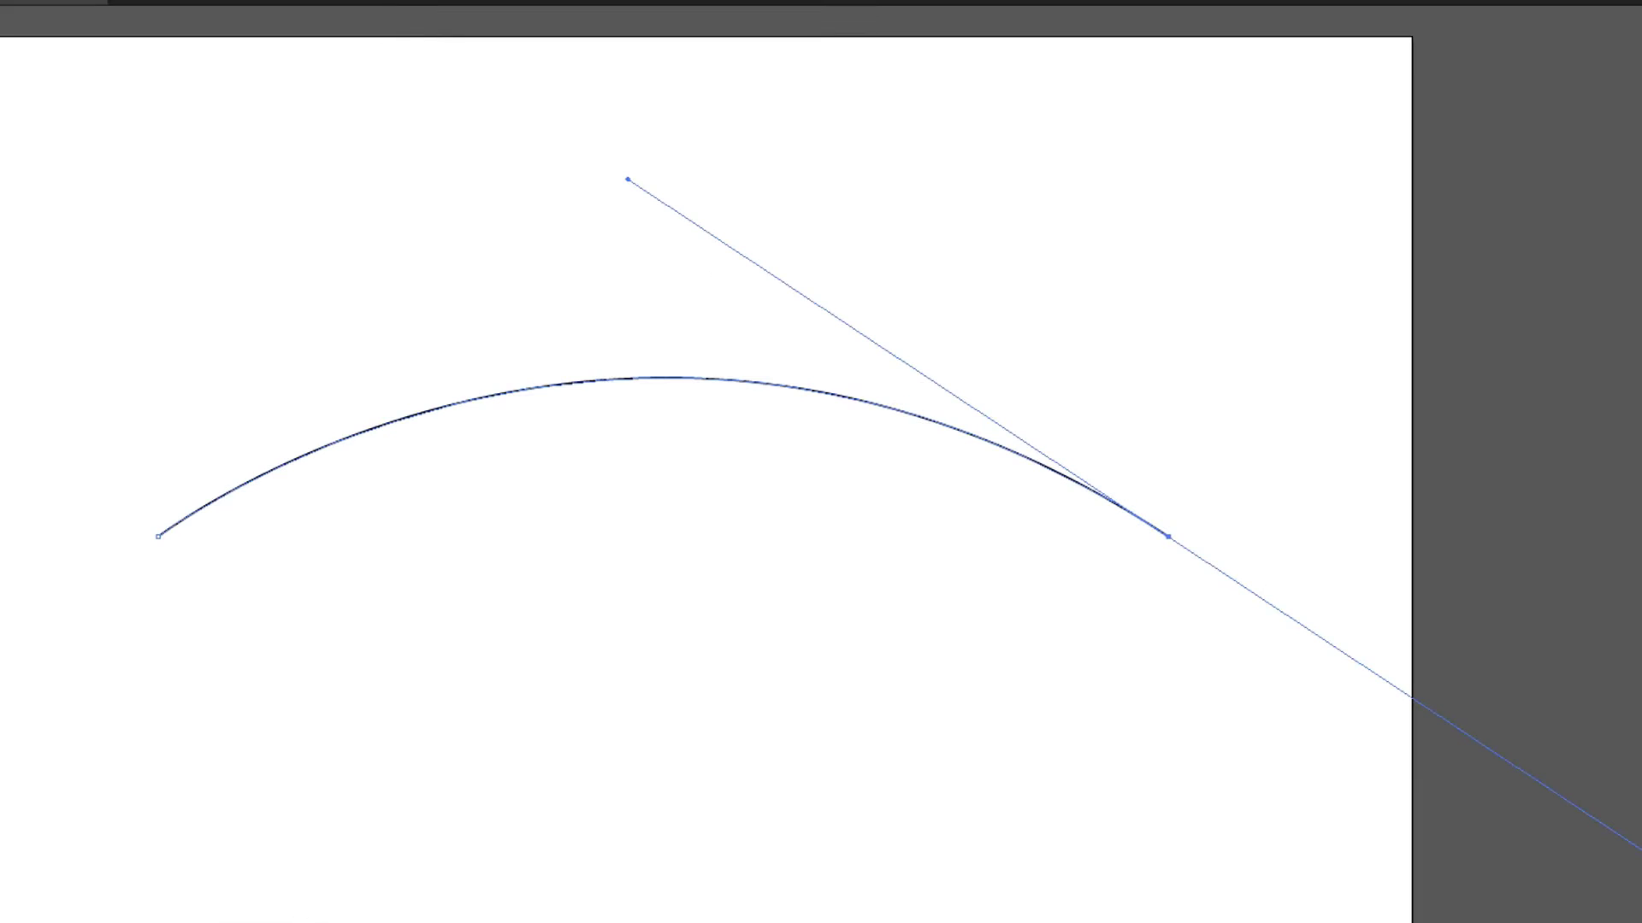
{"action": "left_click", "coordinate": [326, 323], "text": "ctrl"}
{"action": "left_click_drag", "start_coordinate": [325, 323], "coordinate": [567, 272]}
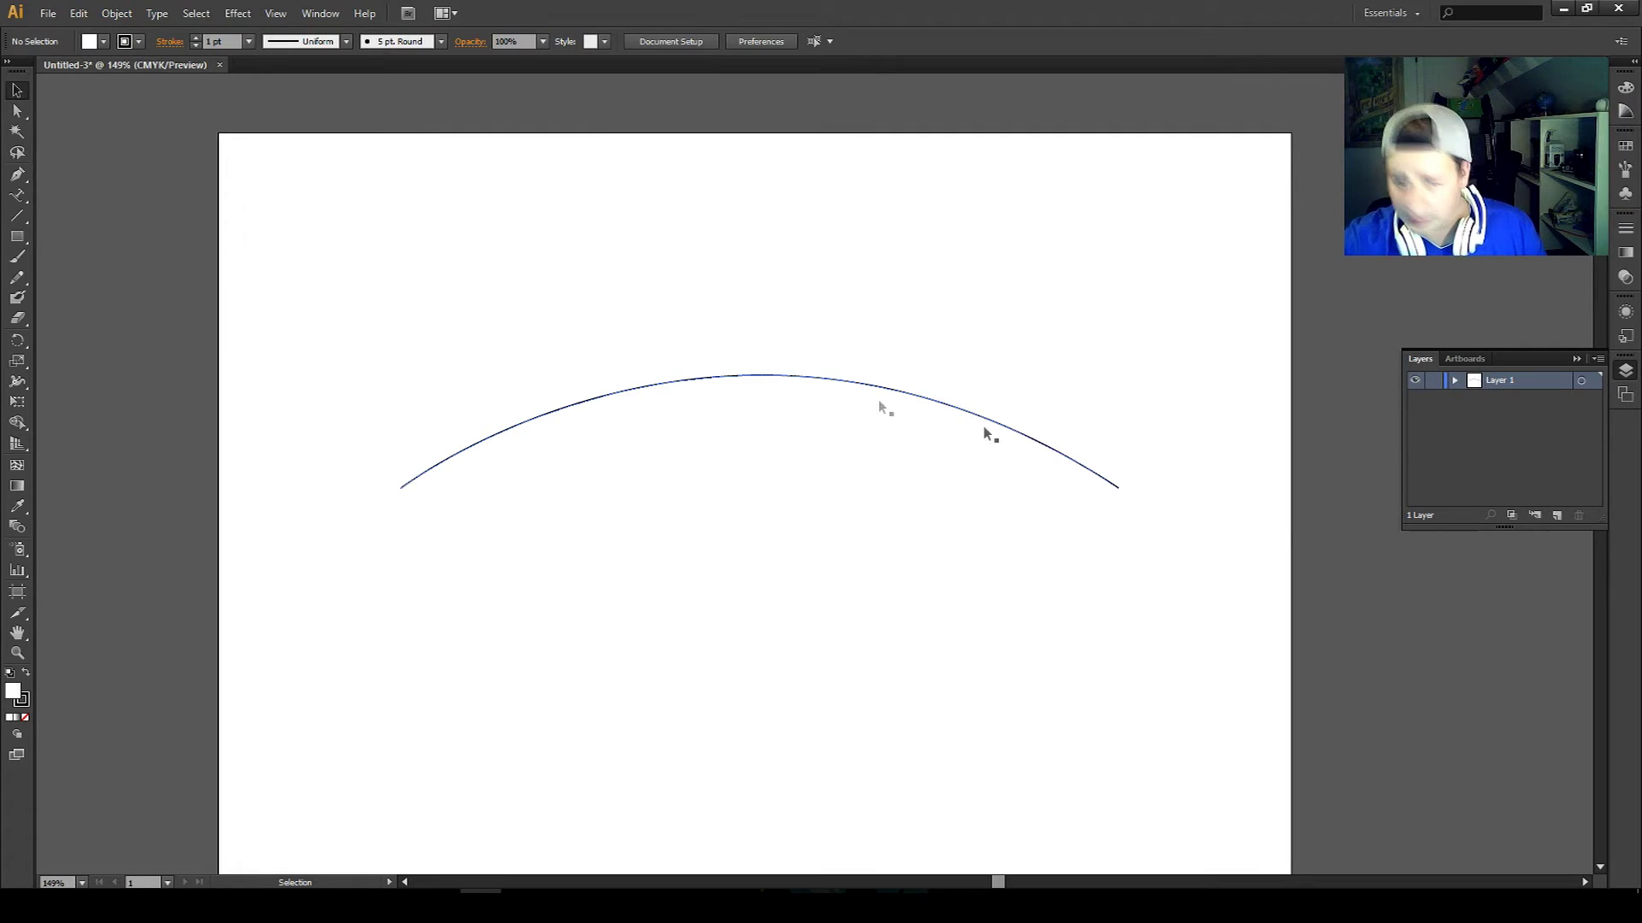
Step: Select the Type on a Path tool from the text tools list
{"action": "left_click", "coordinate": [18, 198]}
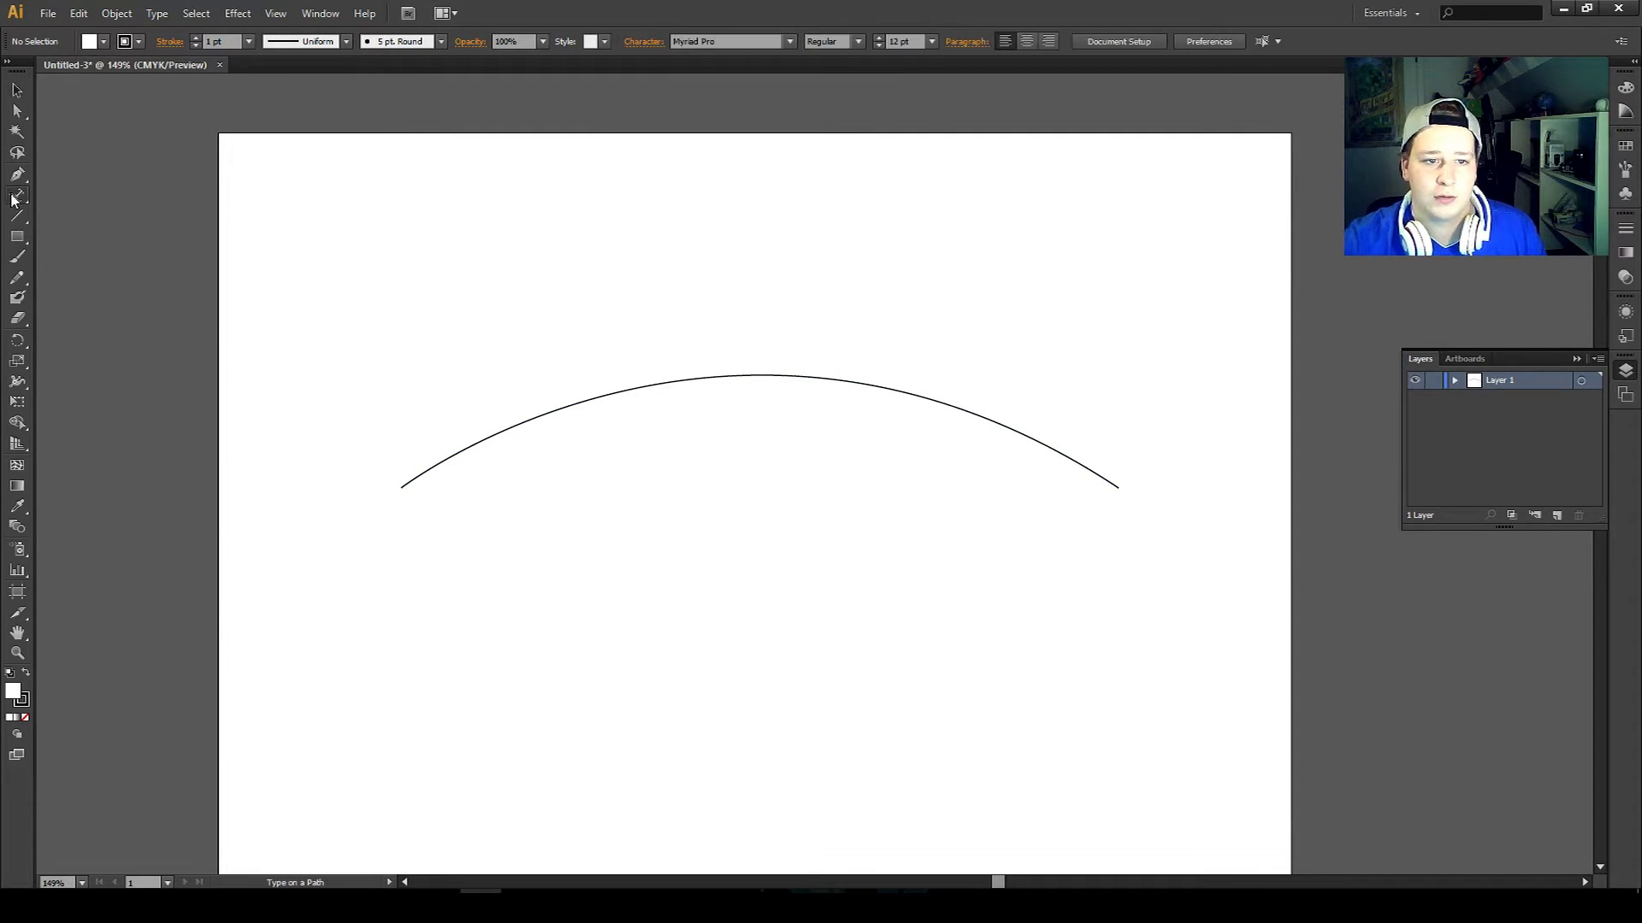
{"action": "left_click", "coordinate": [21, 204]}
{"action": "left_click", "coordinate": [55, 198]}
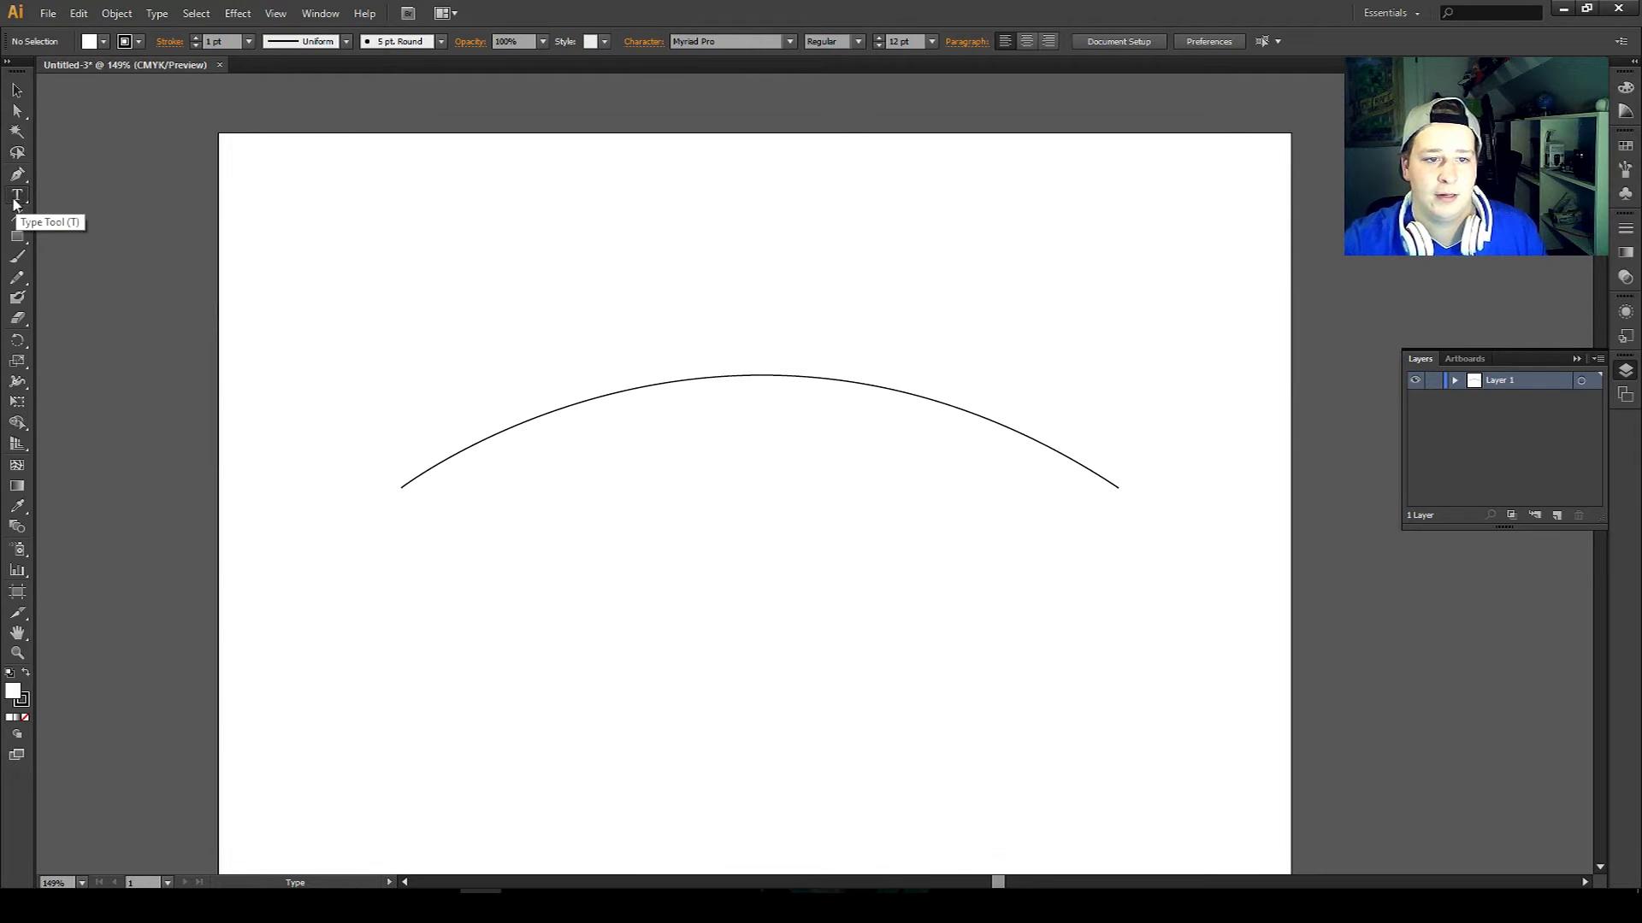
{"action": "left_click", "coordinate": [13, 200]}
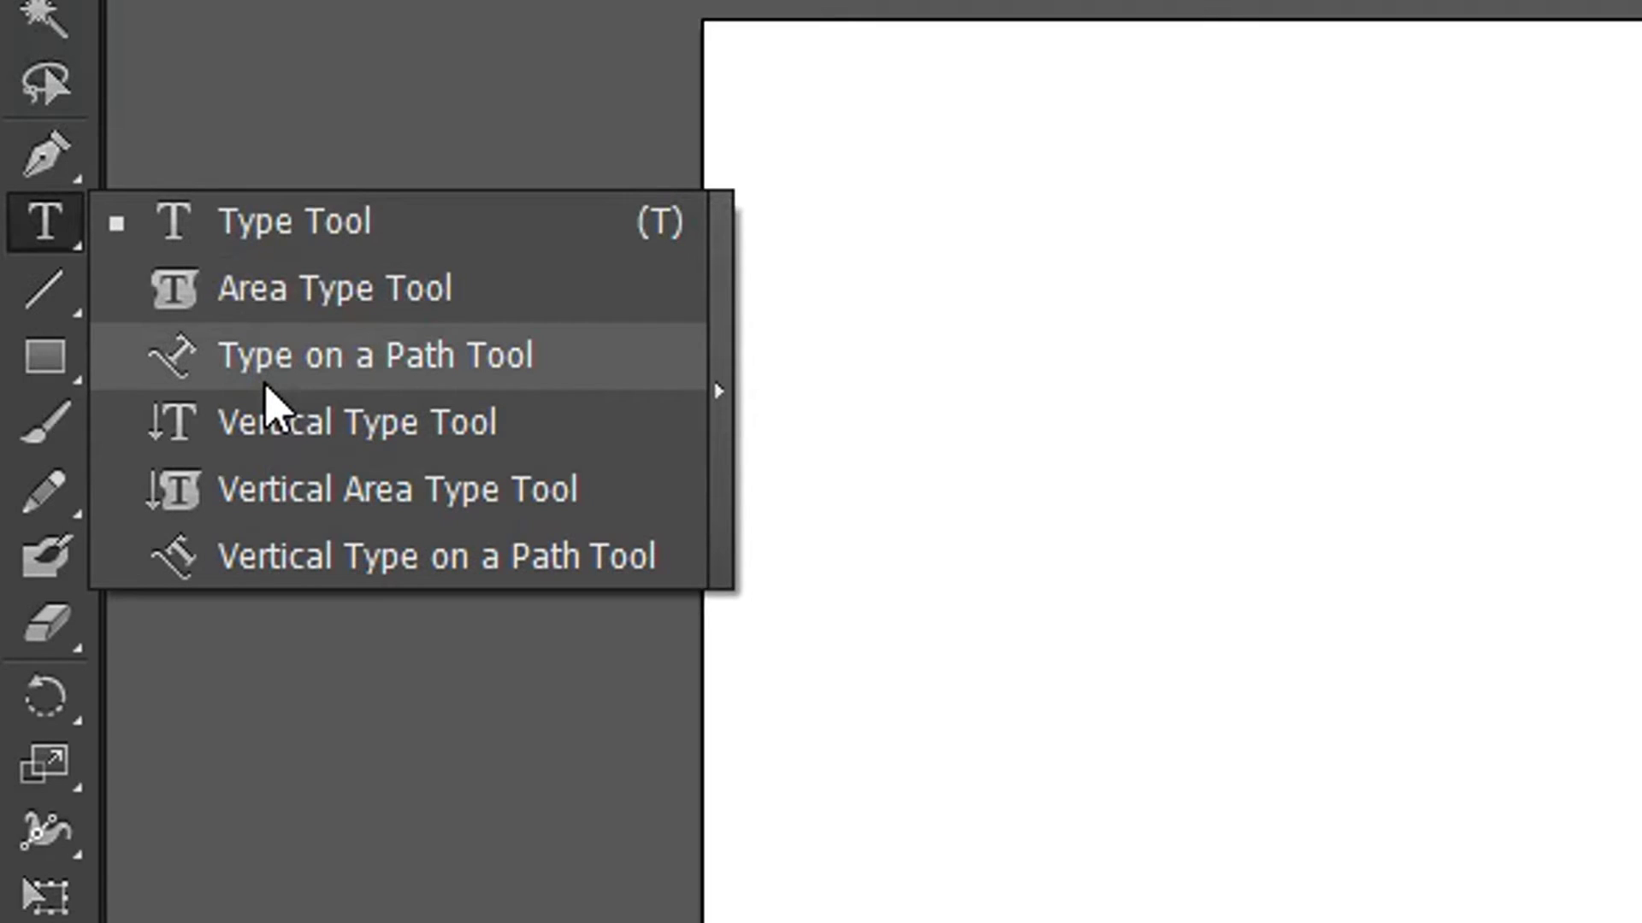
{"action": "left_click", "coordinate": [428, 380]}
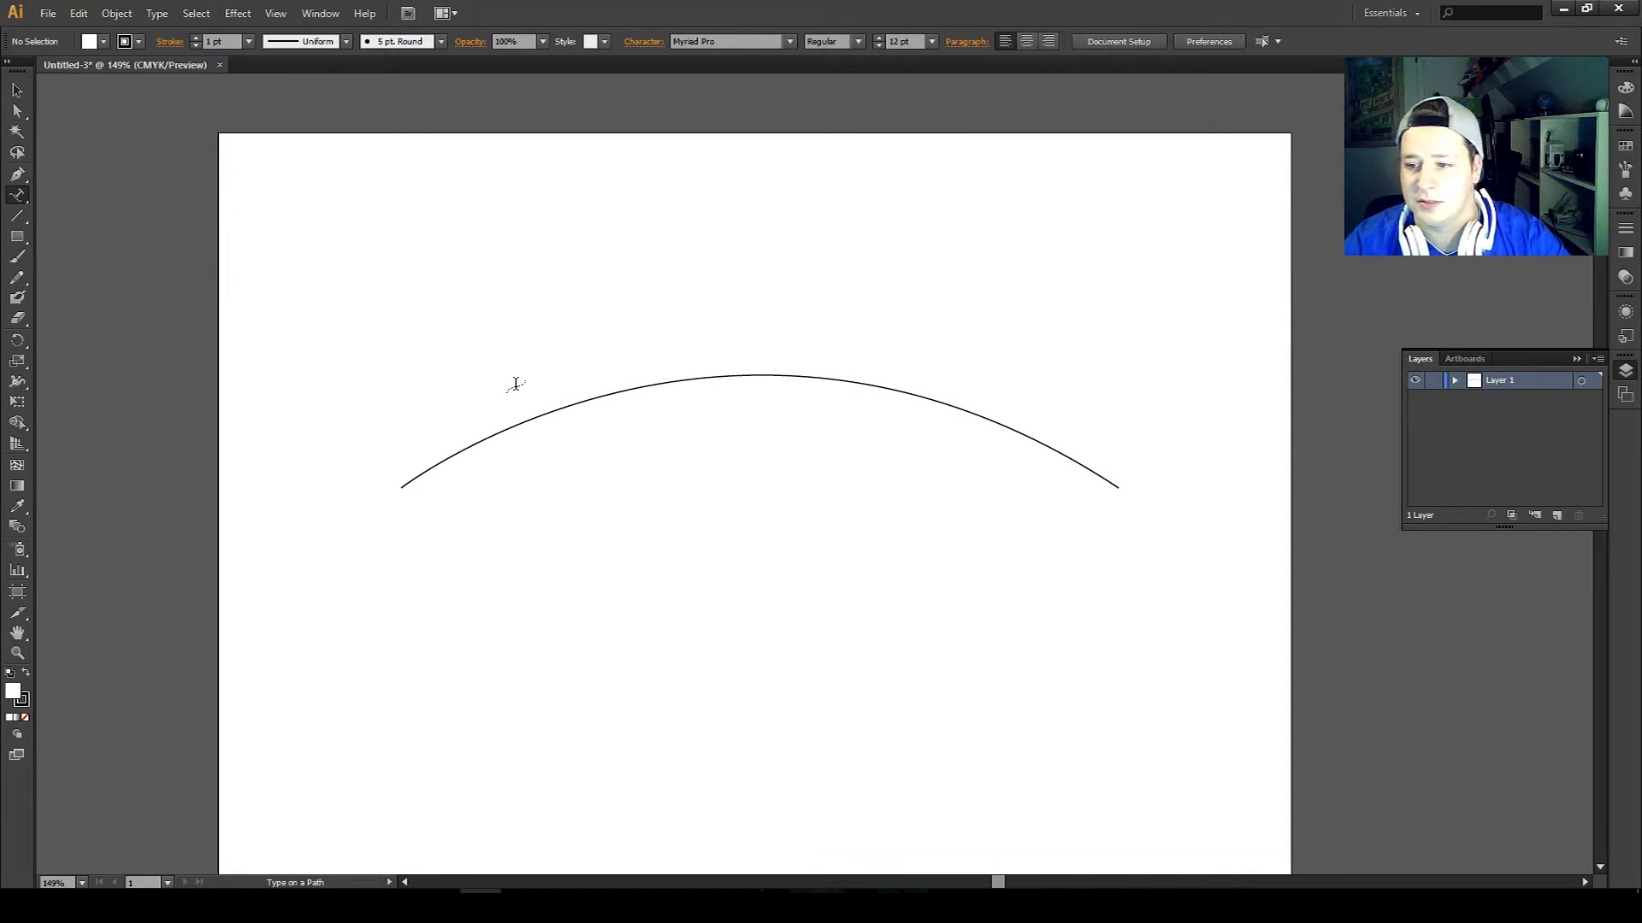
Step: Type the channel welcome sentence along the arch curve, correcting a mistyped letter
{"action": "left_click", "coordinate": [536, 413]}
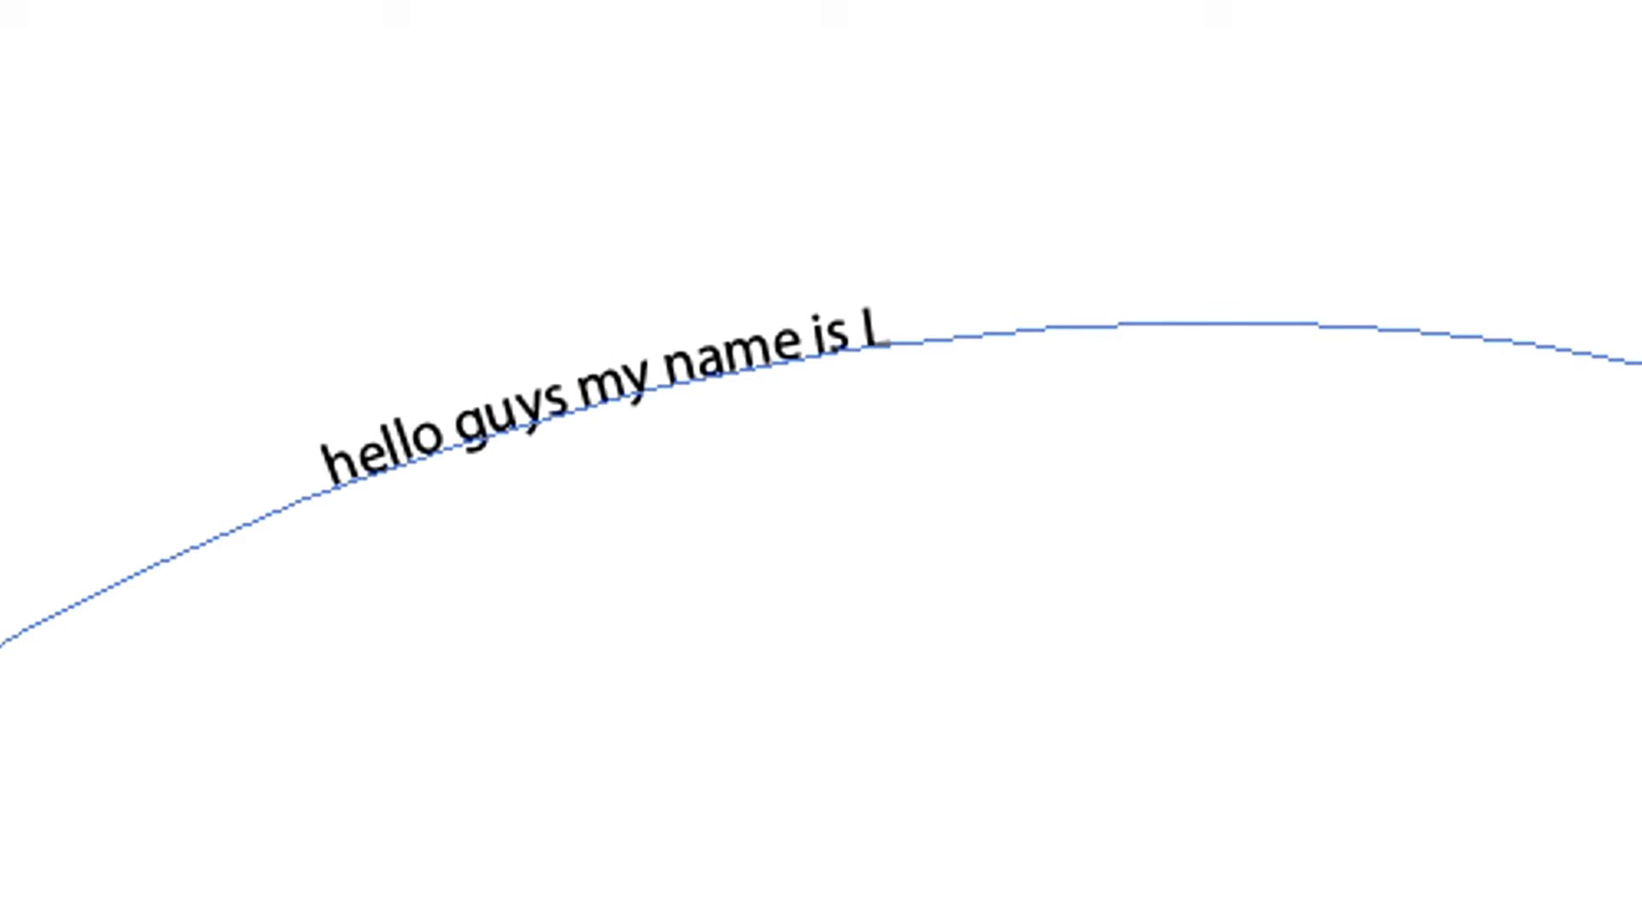
{"action": "key", "text": "BackSpace"}
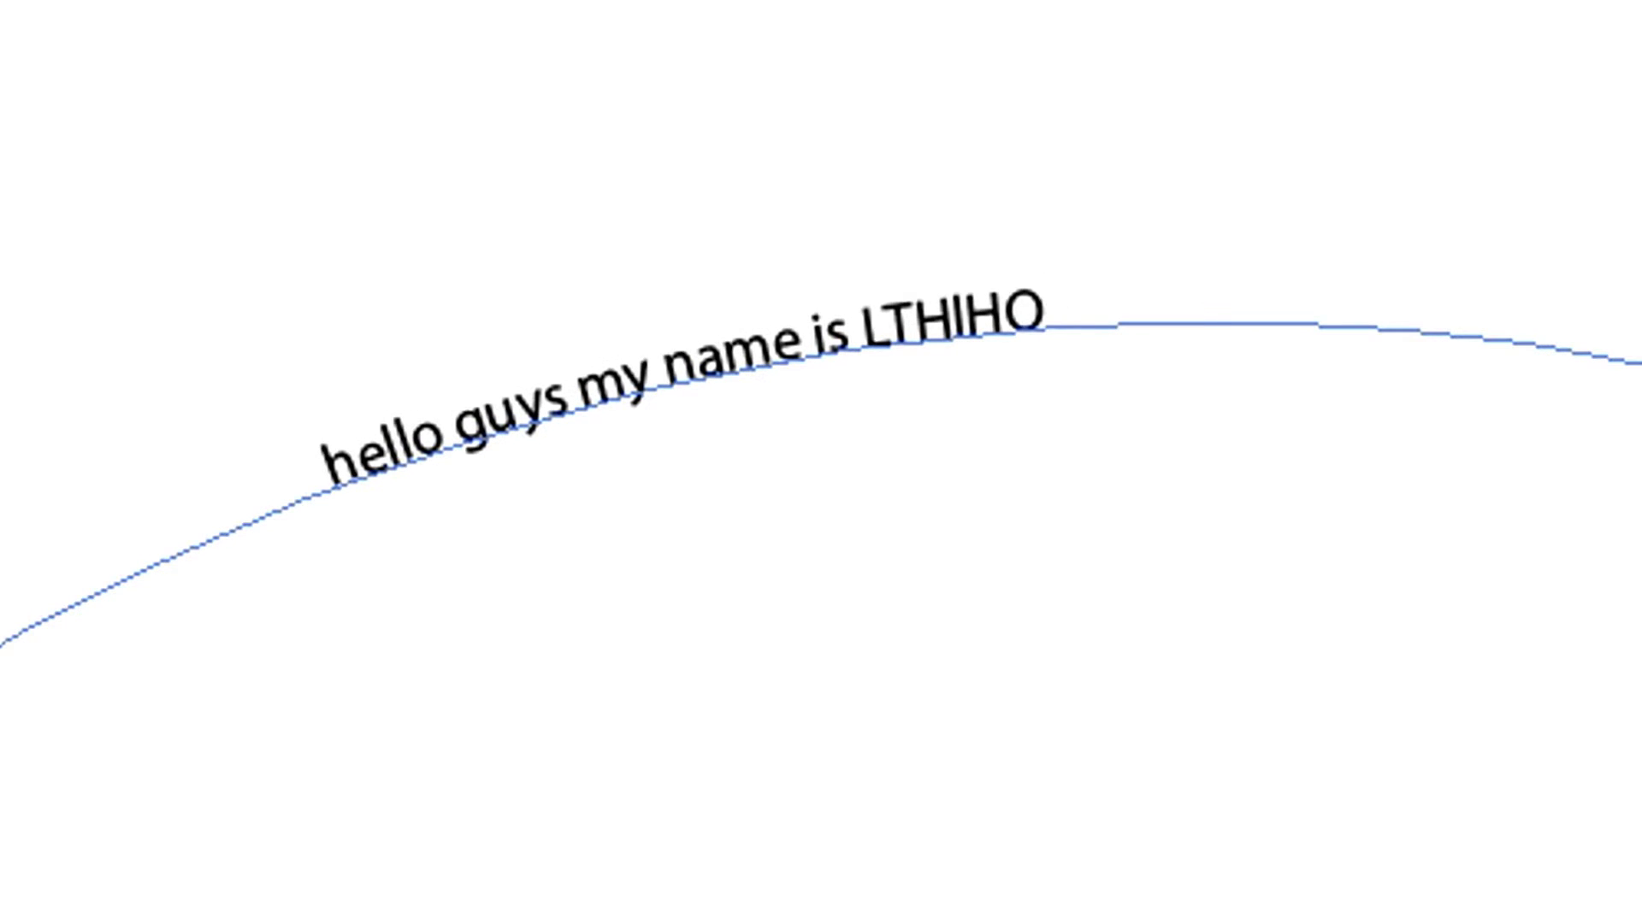
{"action": "type", "text": "fficial"}
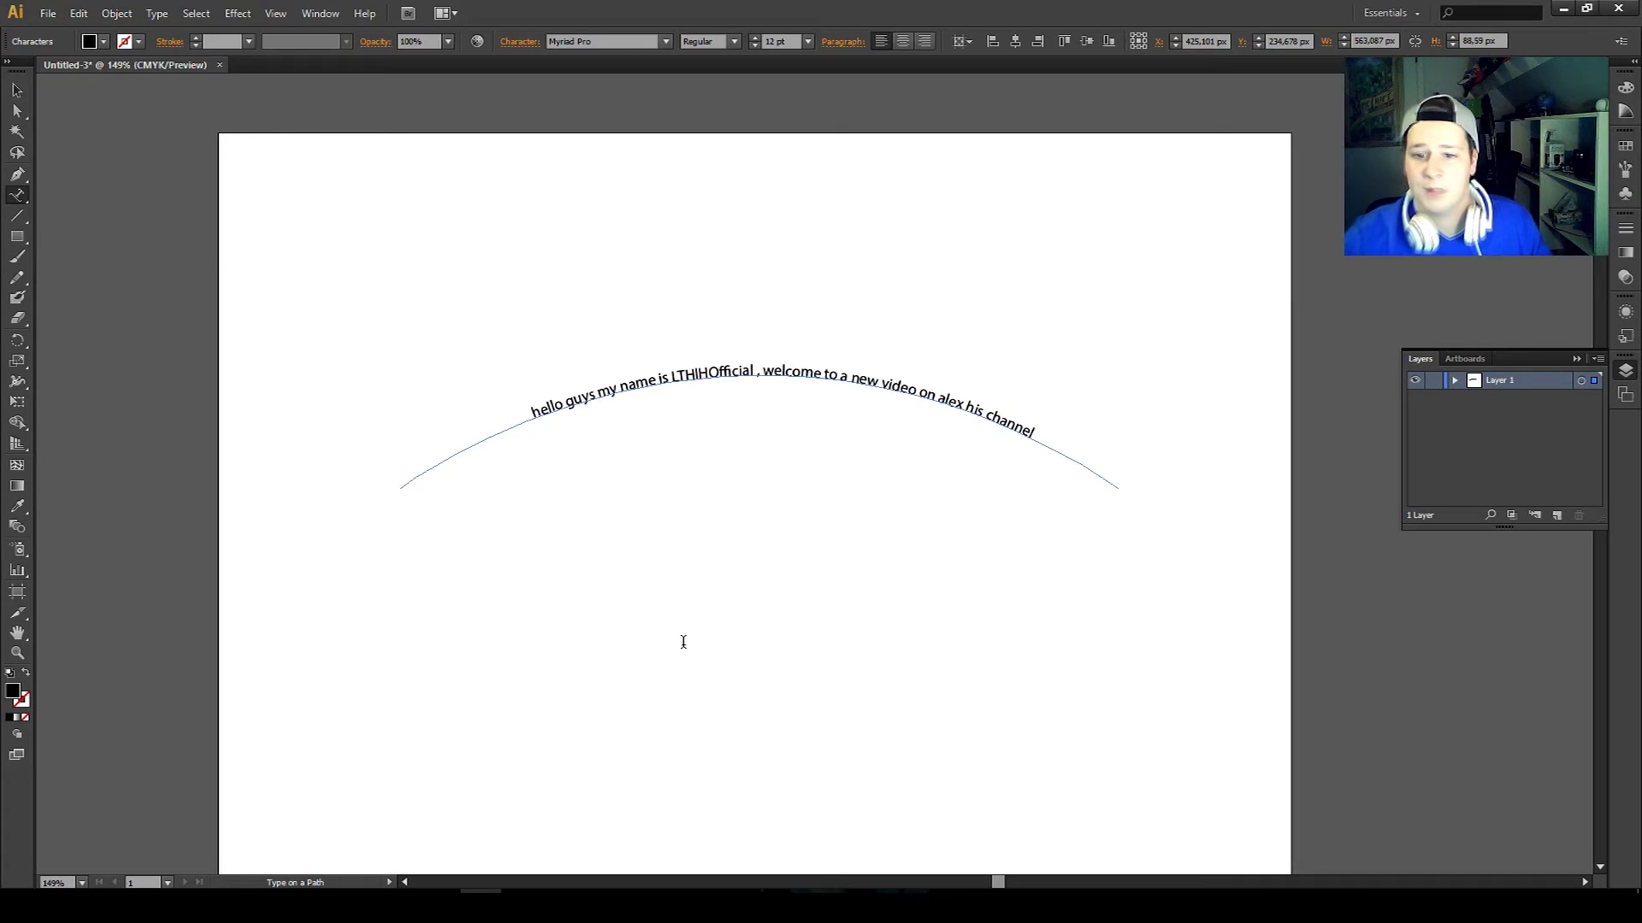
Step: Draw a downward-bowing curve below the welcome text and set its fill to None
{"action": "left_click", "coordinate": [19, 175]}
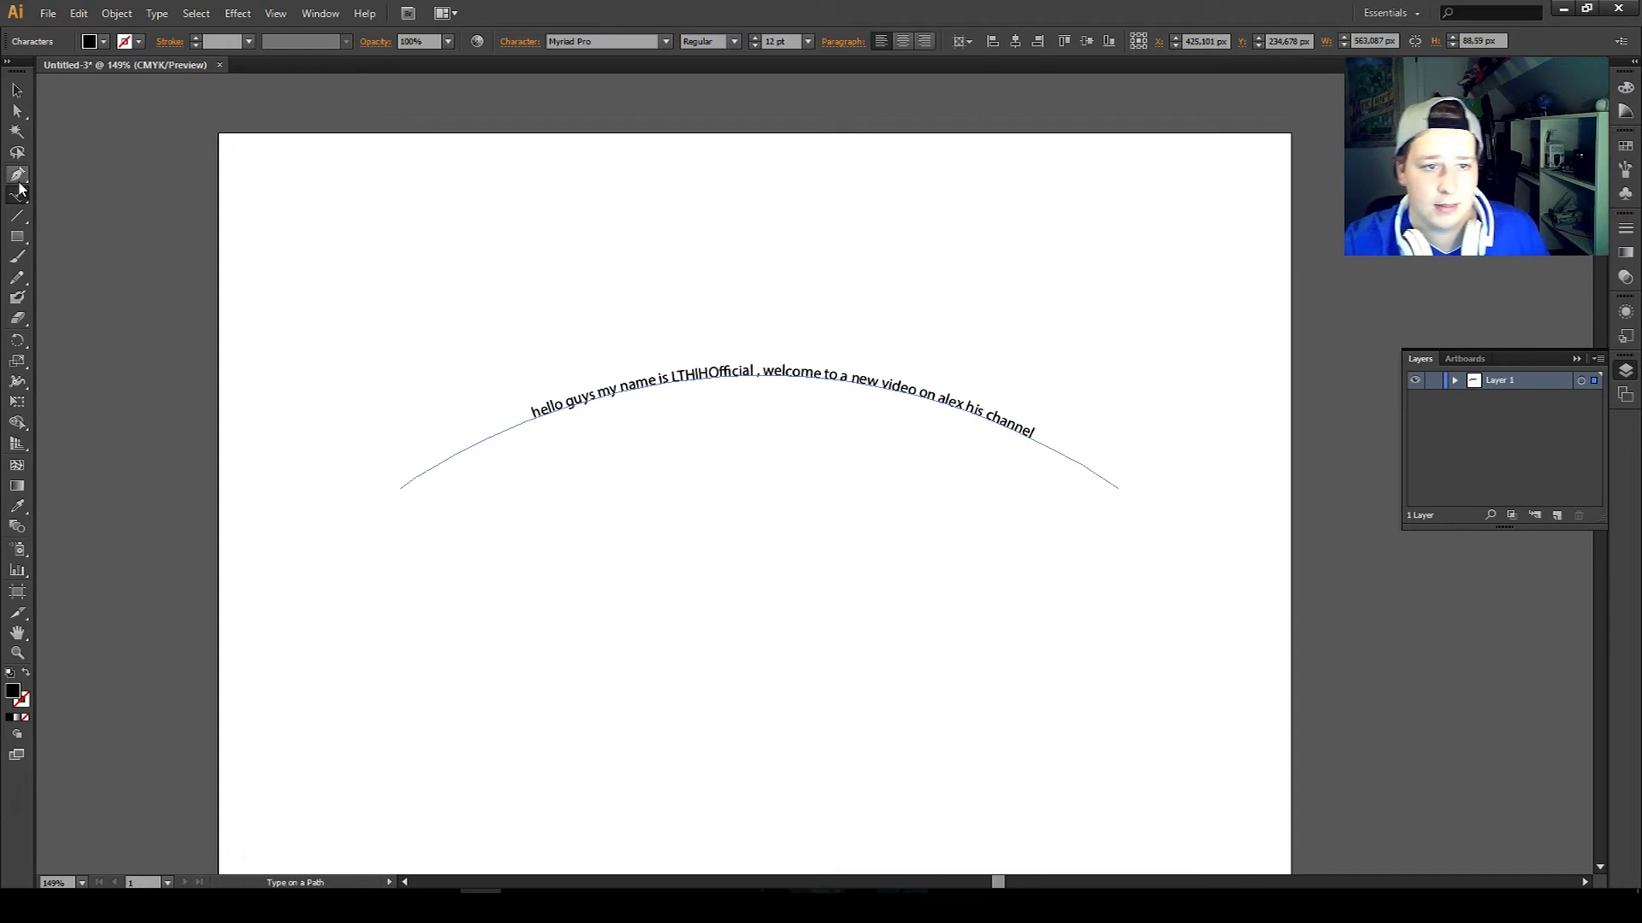
{"action": "left_click", "coordinate": [401, 599]}
{"action": "left_click_drag", "start_coordinate": [1118, 599], "coordinate": [1471, 257]}
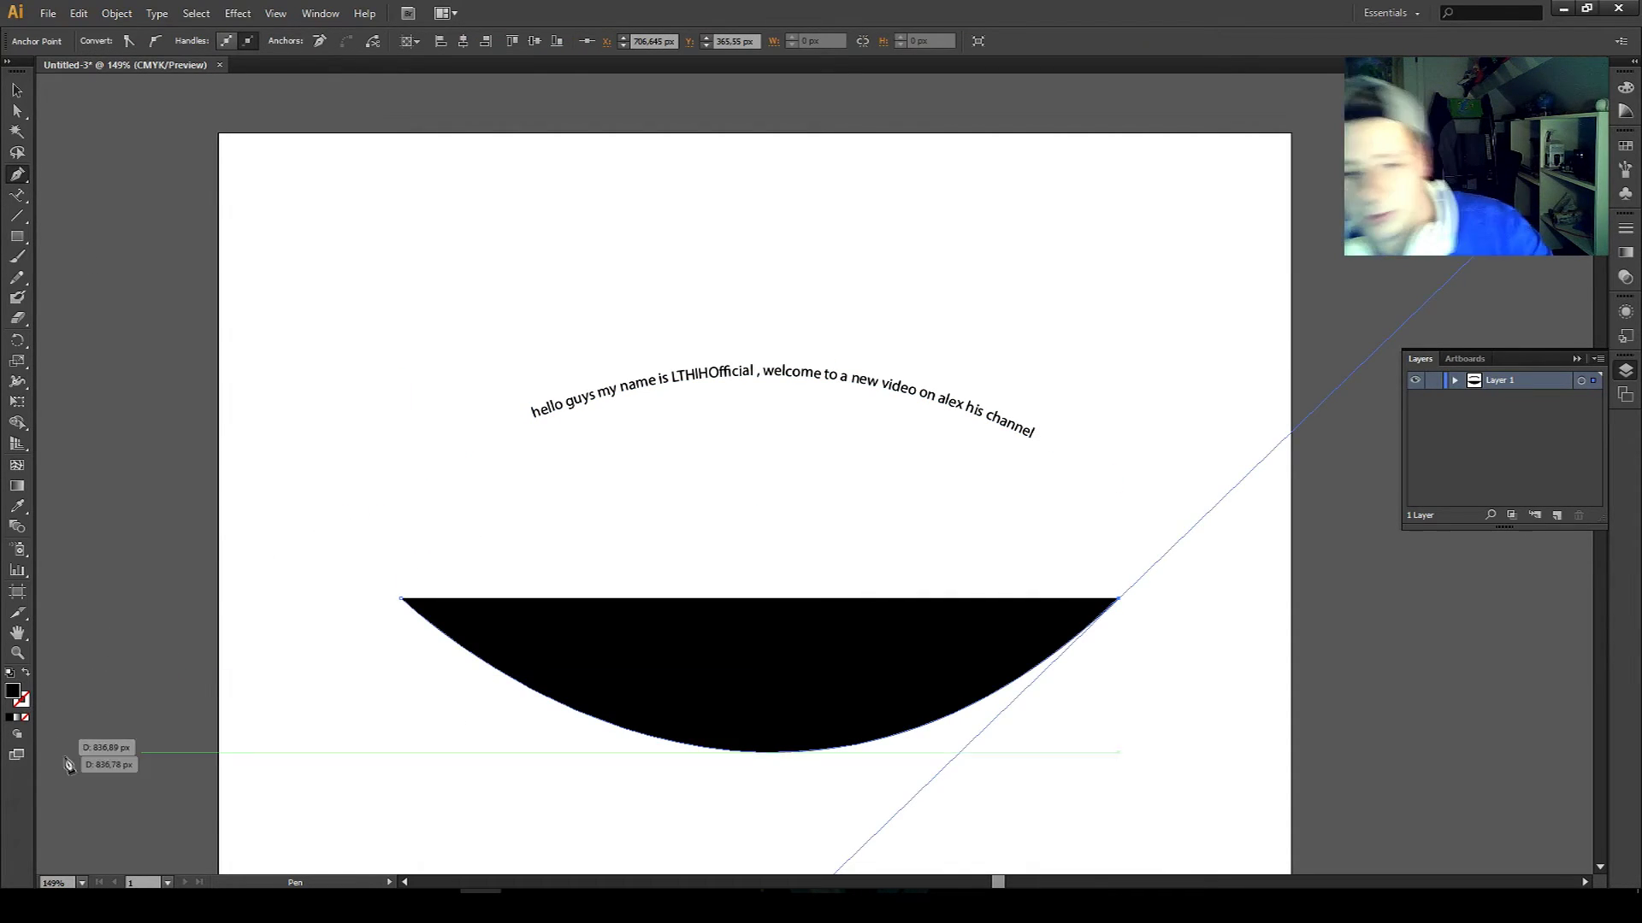
{"action": "left_click", "coordinate": [24, 716]}
Step: Start text on the lower curve with the Type on a Path tool for the like, comment and SUBSCRIBE reminder
{"action": "key", "text": "v"}
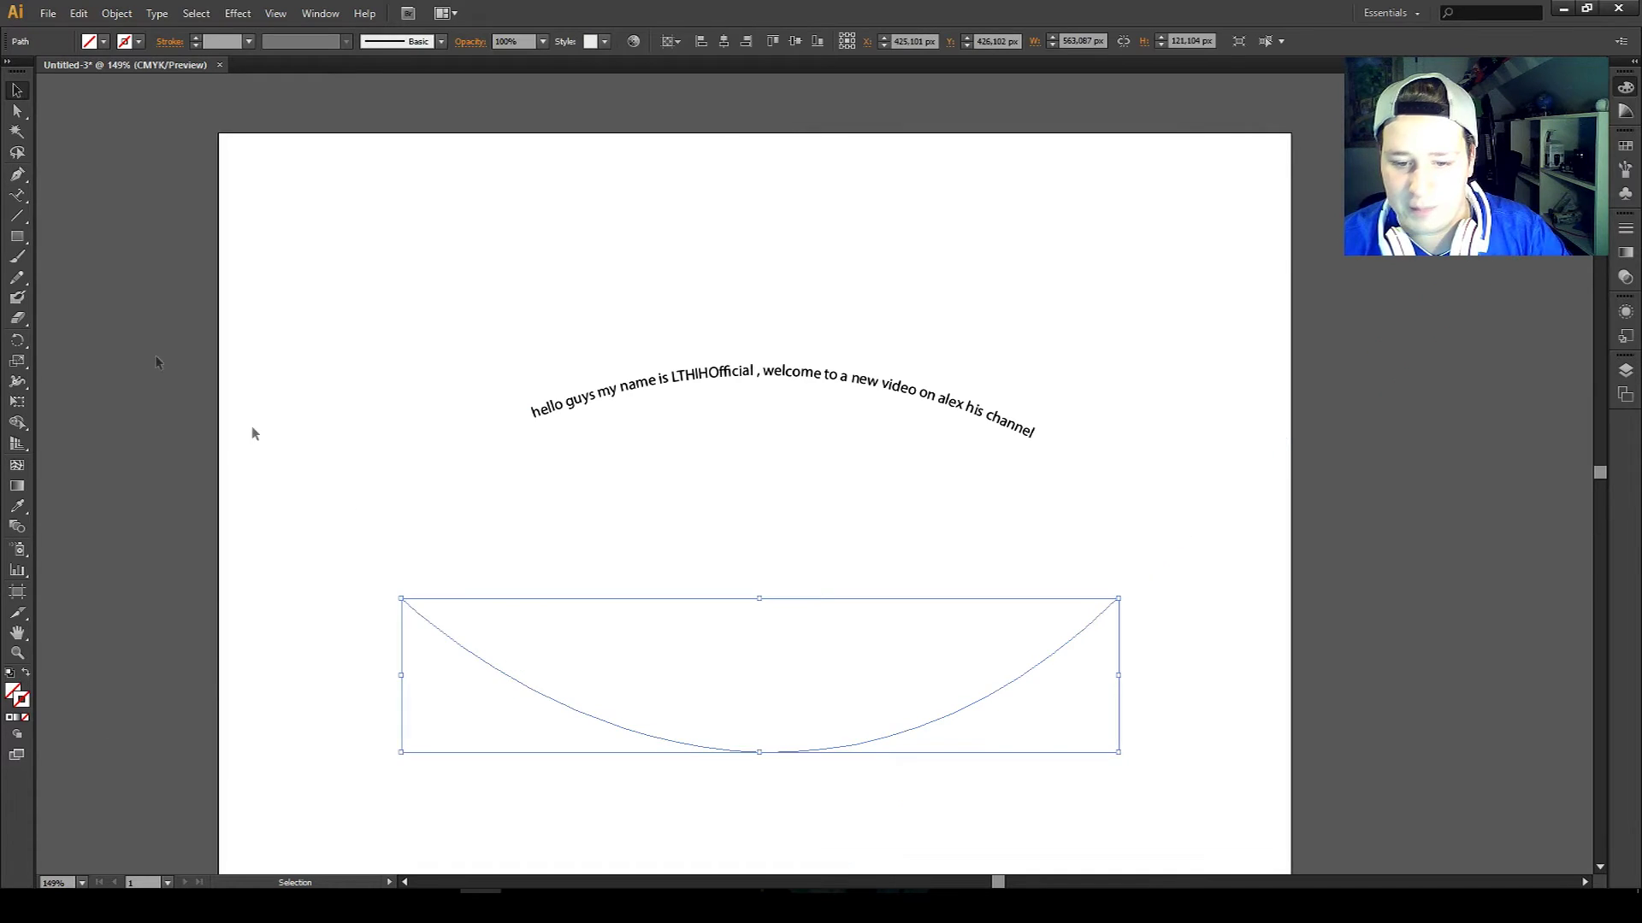
{"action": "left_click", "coordinate": [20, 198]}
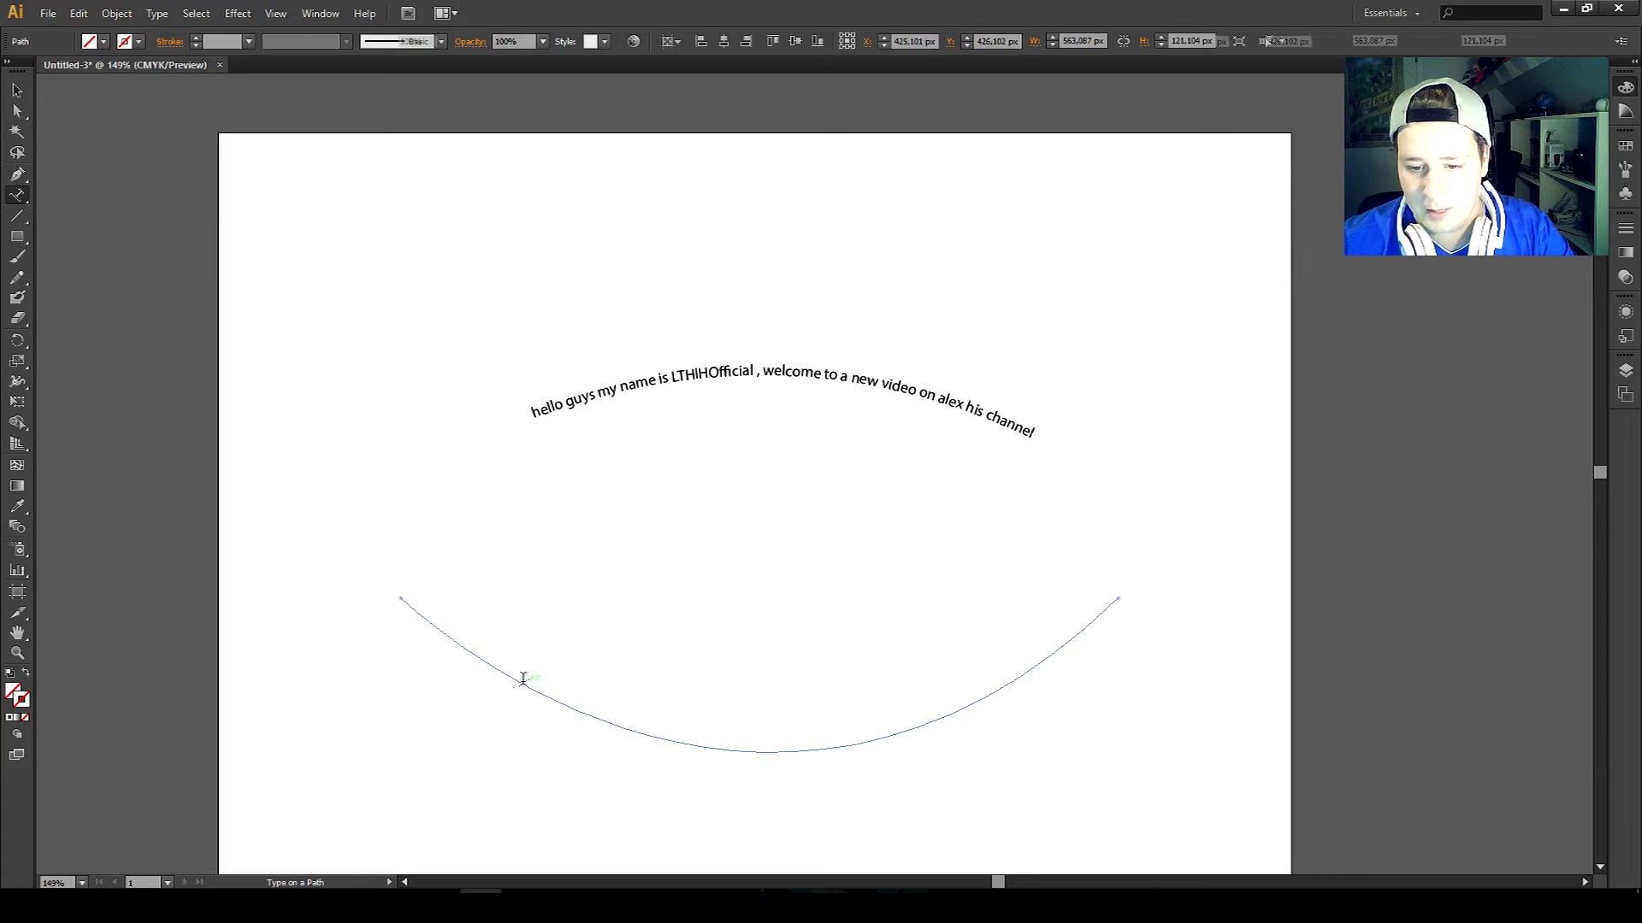
{"action": "left_click", "coordinate": [523, 679]}
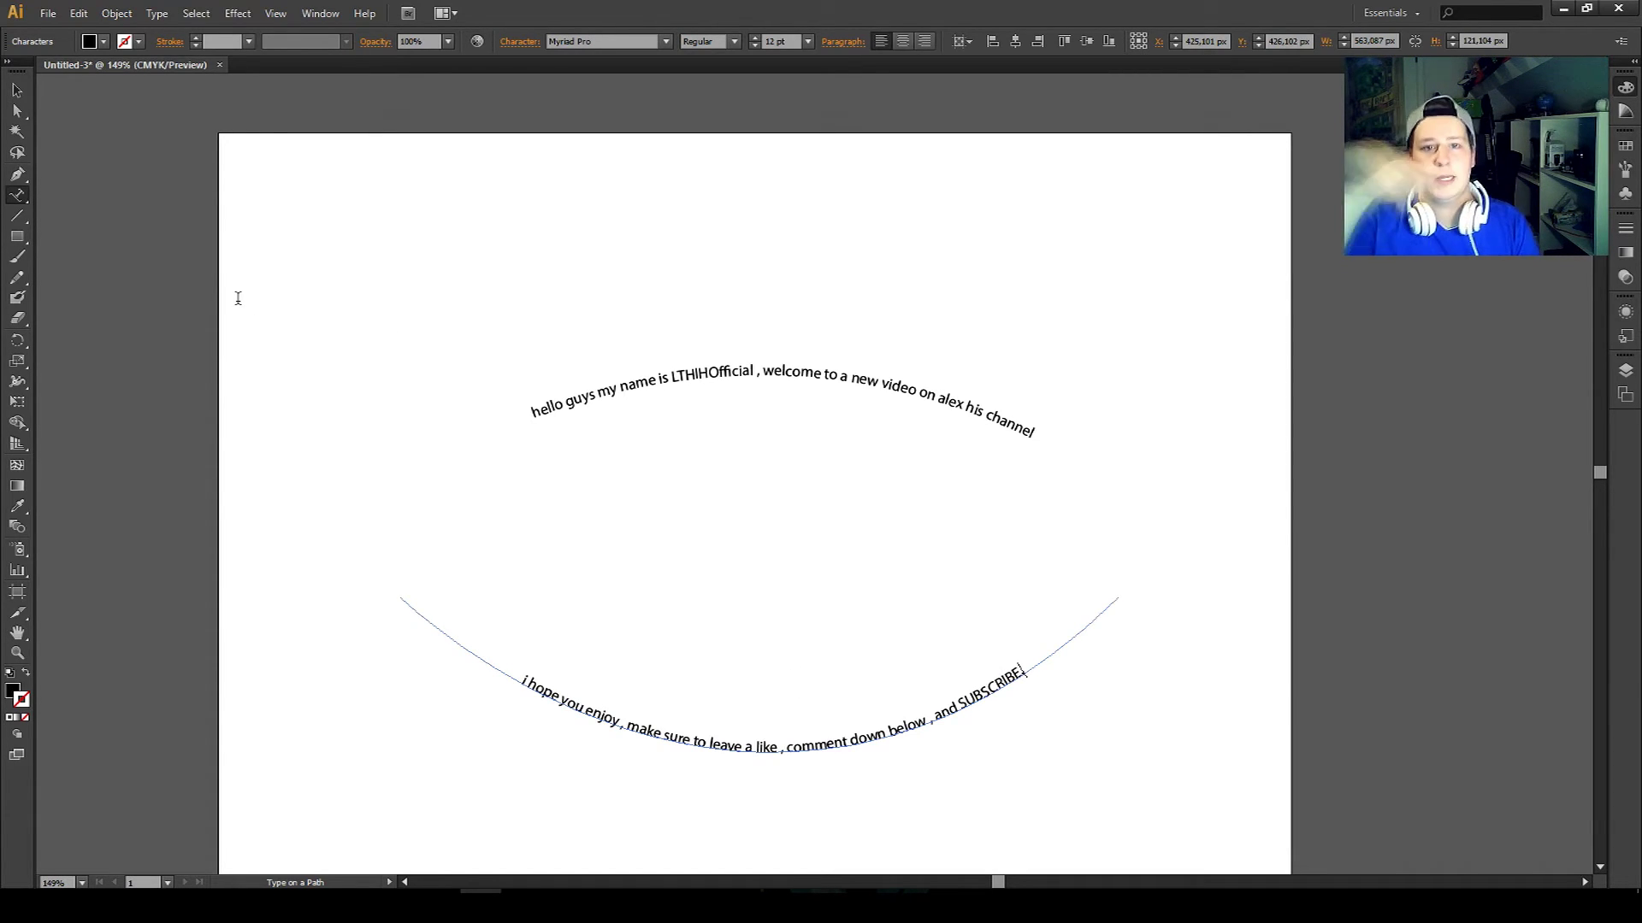
Step: Draw a circle about 273 px wide, then give it no fill and a 1 pt black outline
{"action": "left_click", "coordinate": [17, 245]}
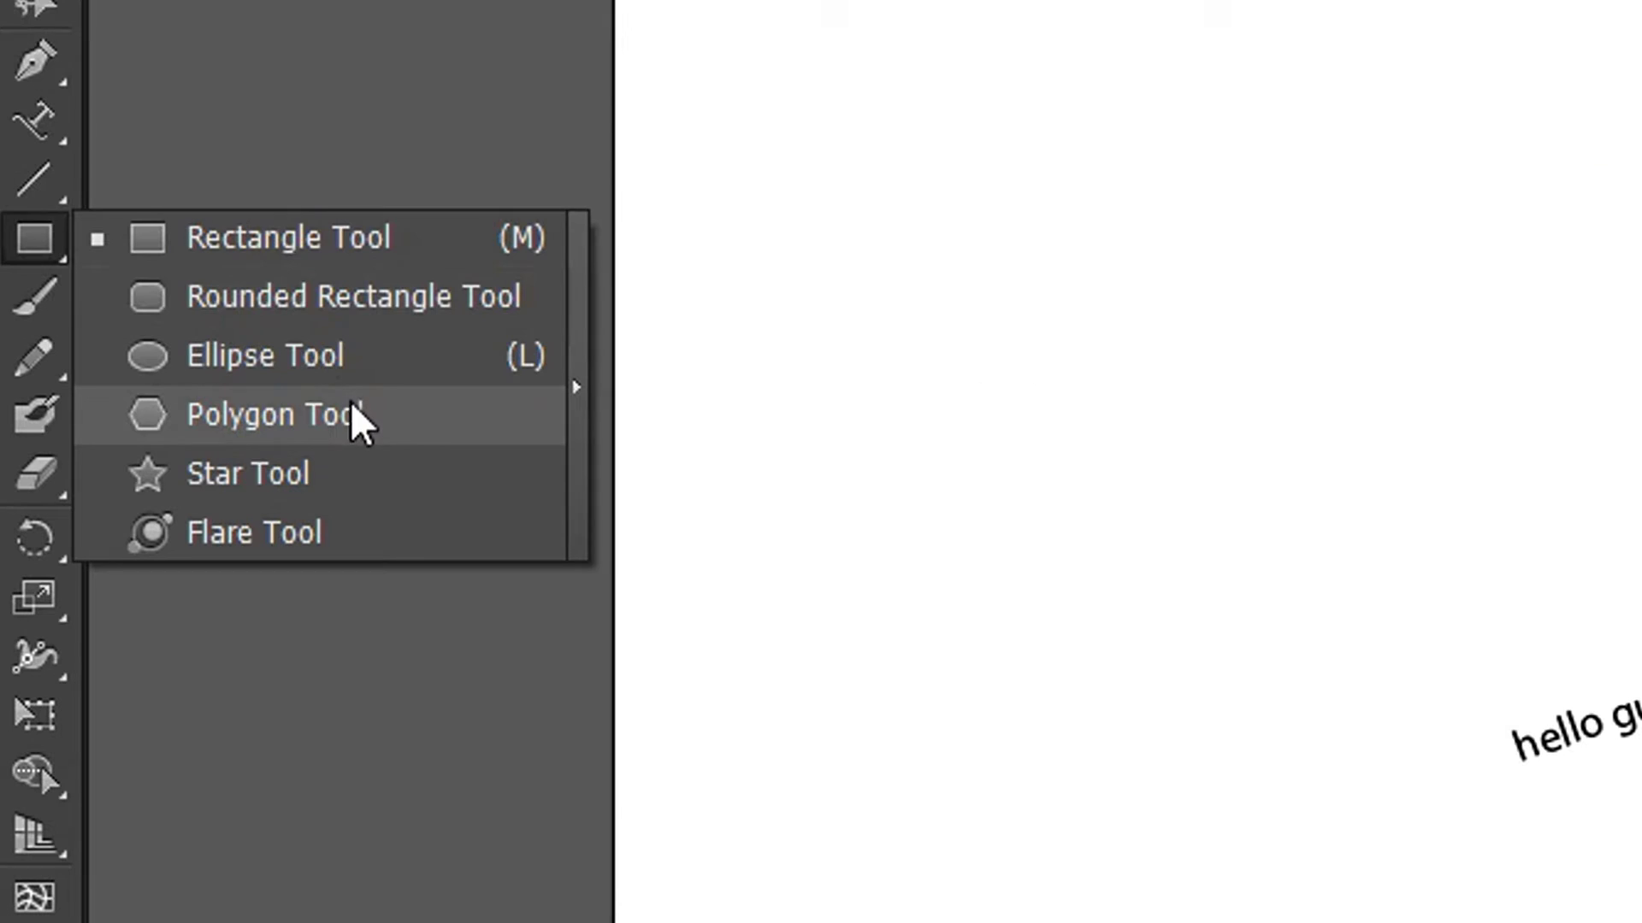
{"action": "left_click", "coordinate": [376, 362]}
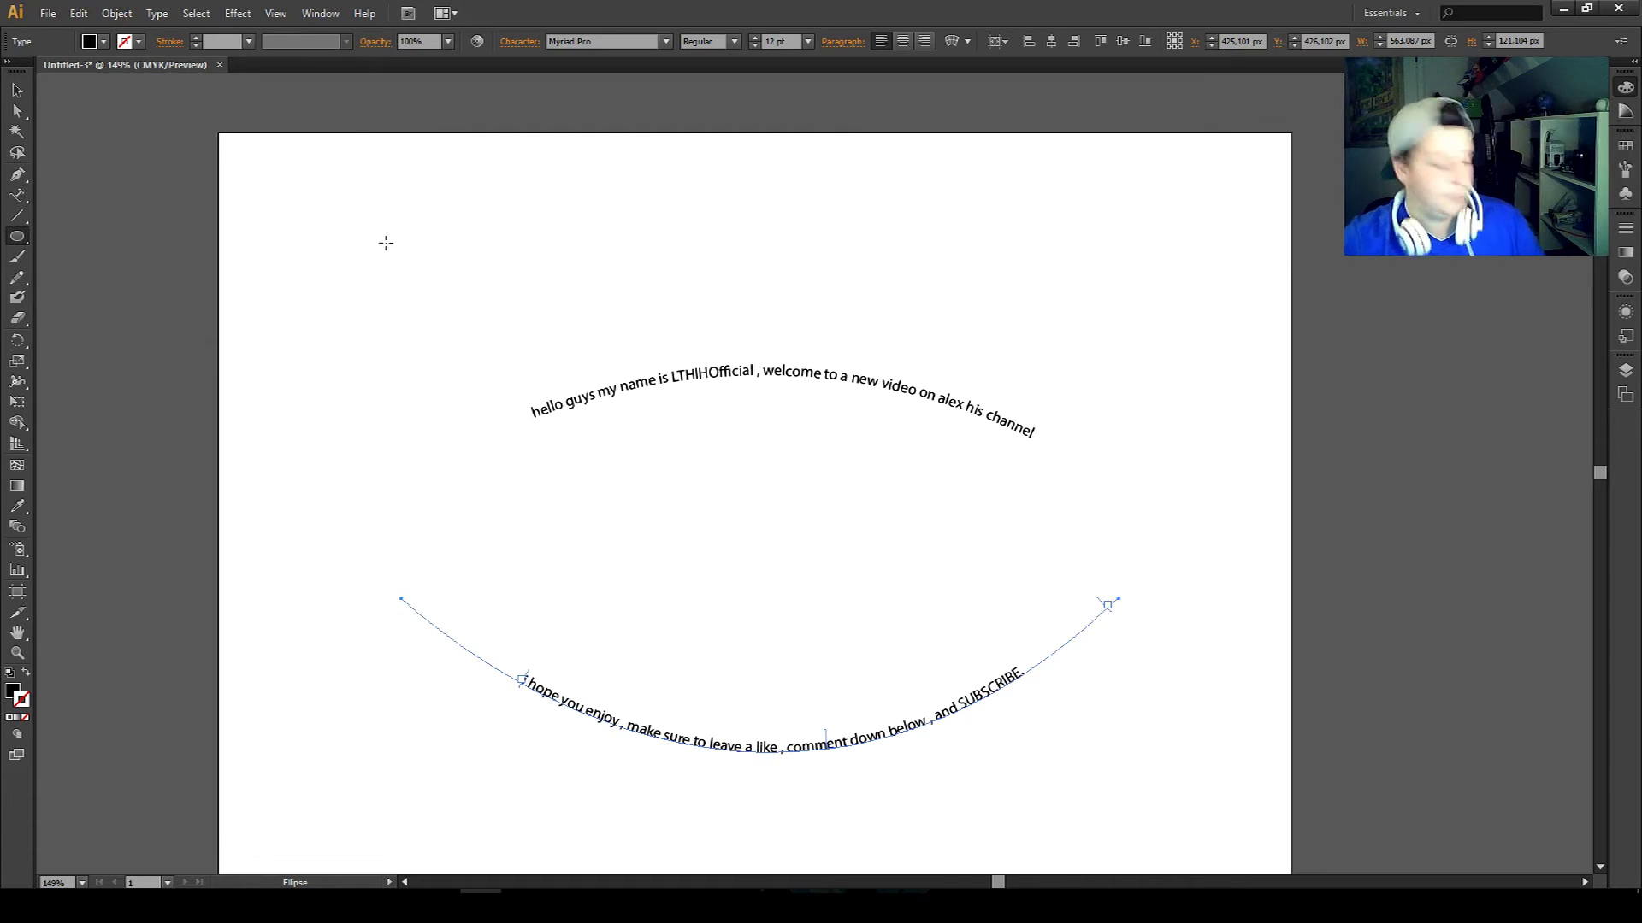
{"action": "left_click_drag", "start_coordinate": [353, 231], "coordinate": [633, 415]}
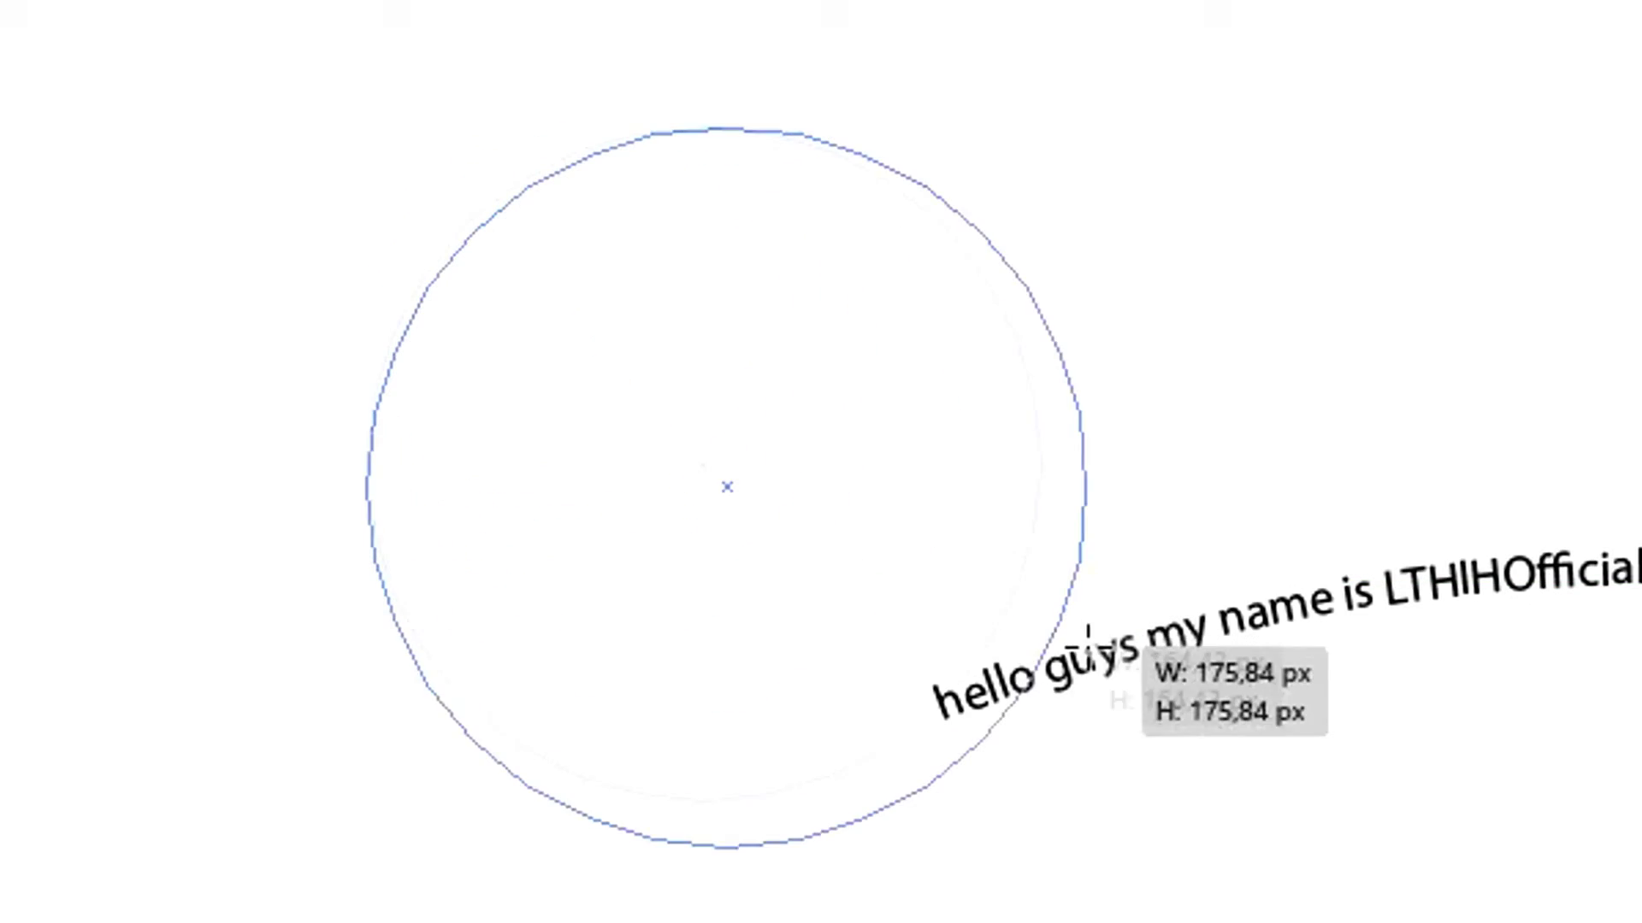
{"action": "left_click_drag", "start_coordinate": [1383, 774], "coordinate": [1127, 501]}
{"action": "left_click_drag", "start_coordinate": [591, 348], "coordinate": [759, 637]}
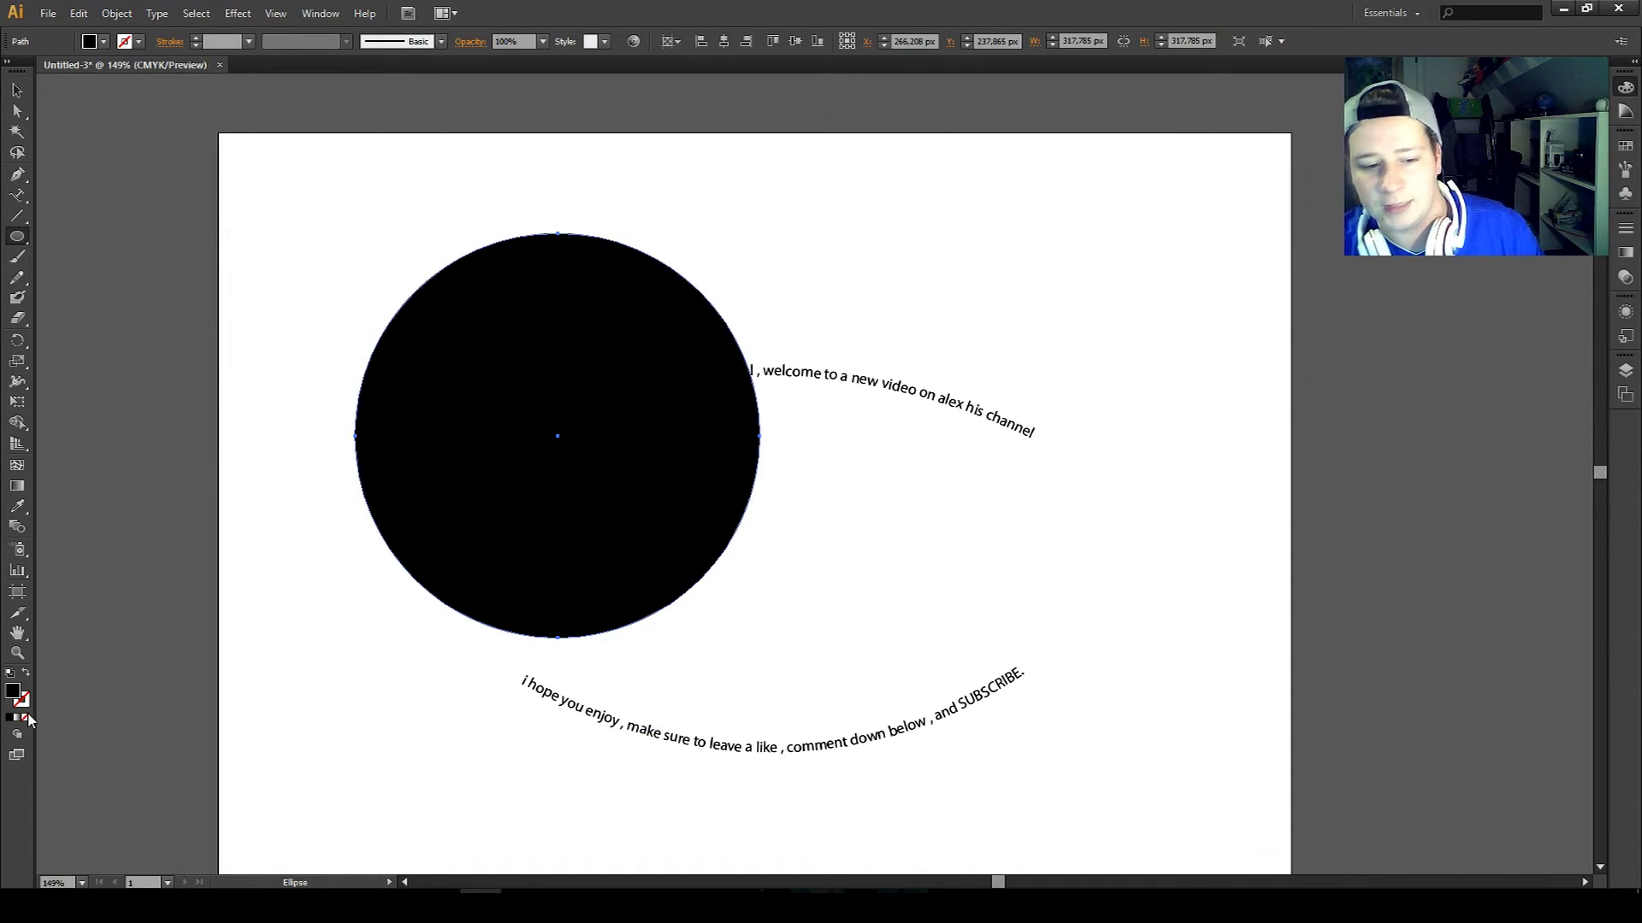
{"action": "left_click", "coordinate": [25, 721]}
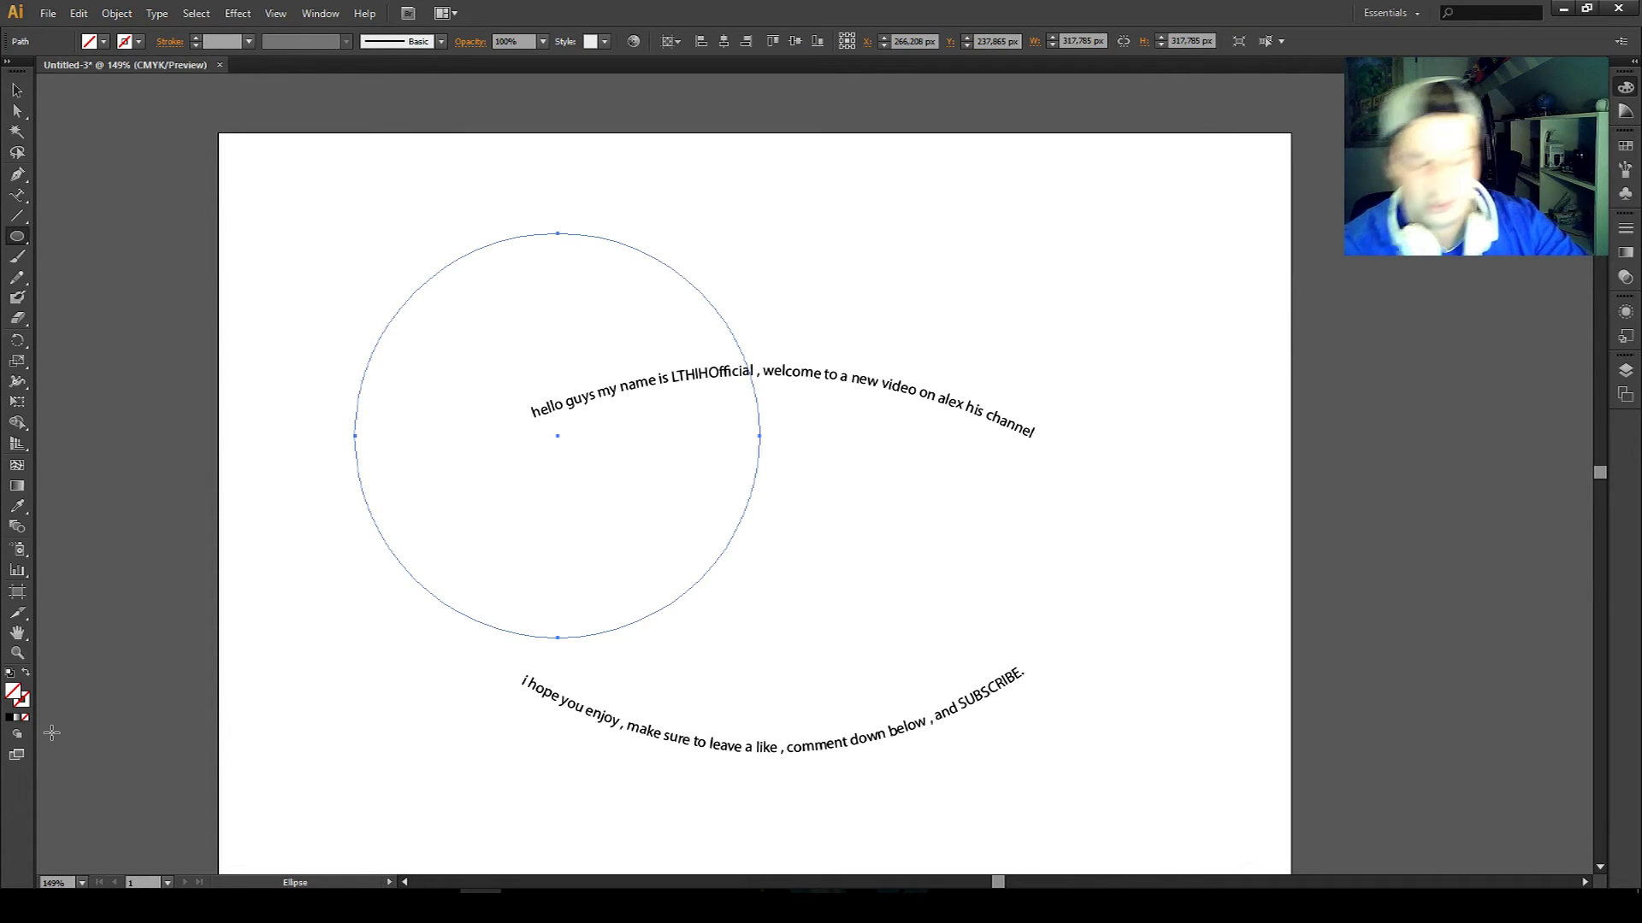
{"action": "left_click", "coordinate": [11, 718]}
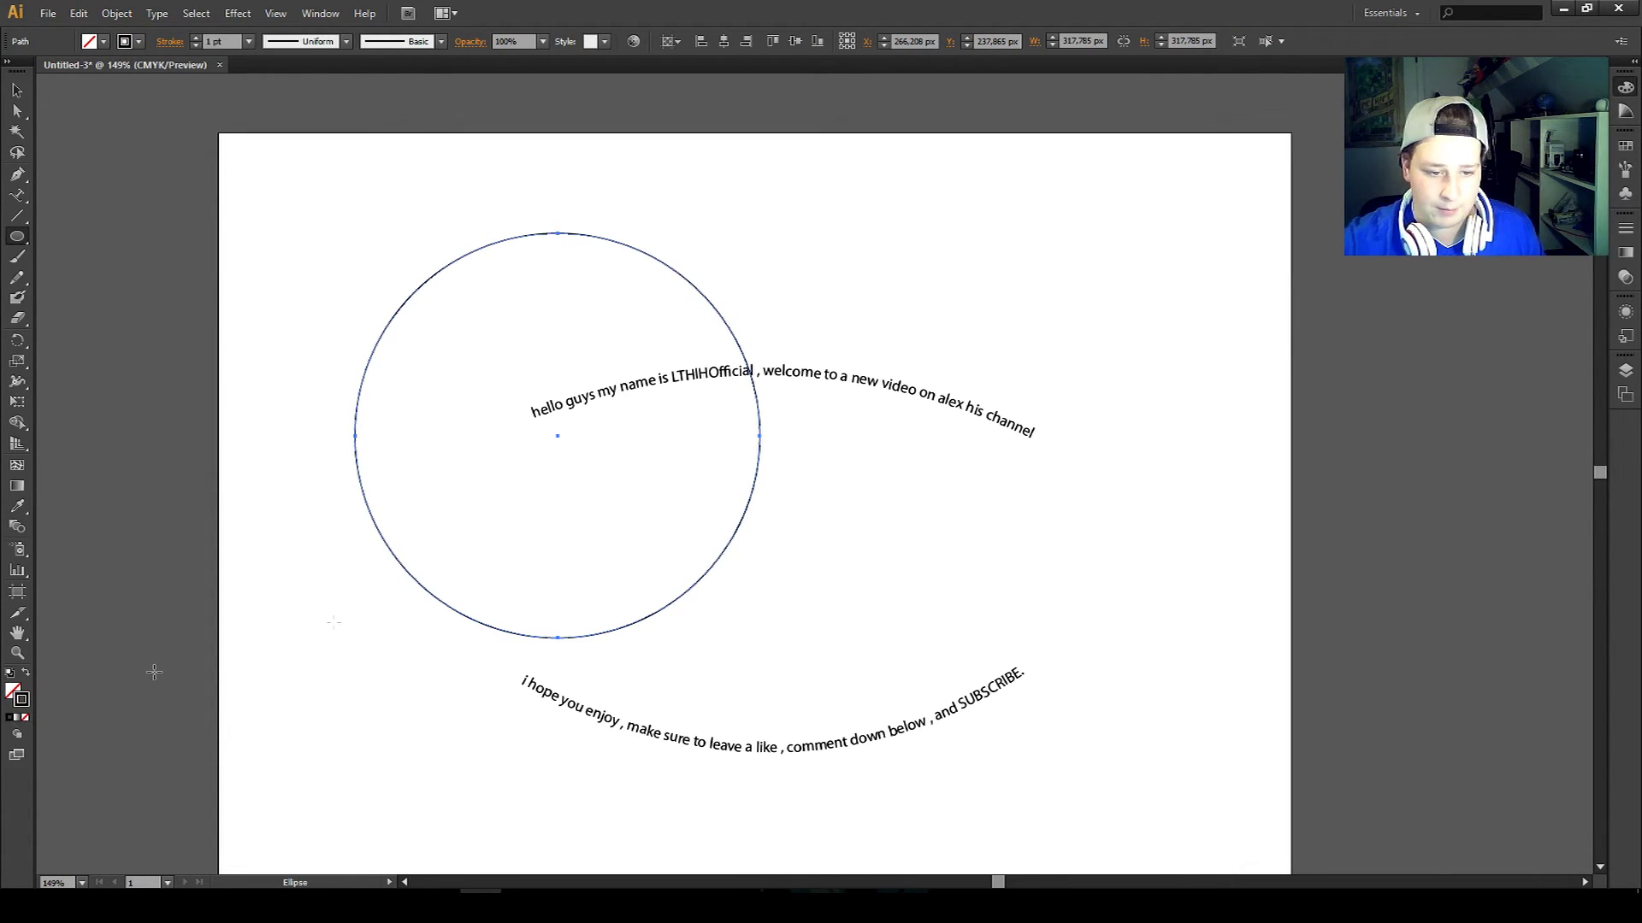
Step: Type the hello-guys greeting and 'welcome to a new video' sentence along the circle's outline, fixing the typo
{"action": "key", "text": "v"}
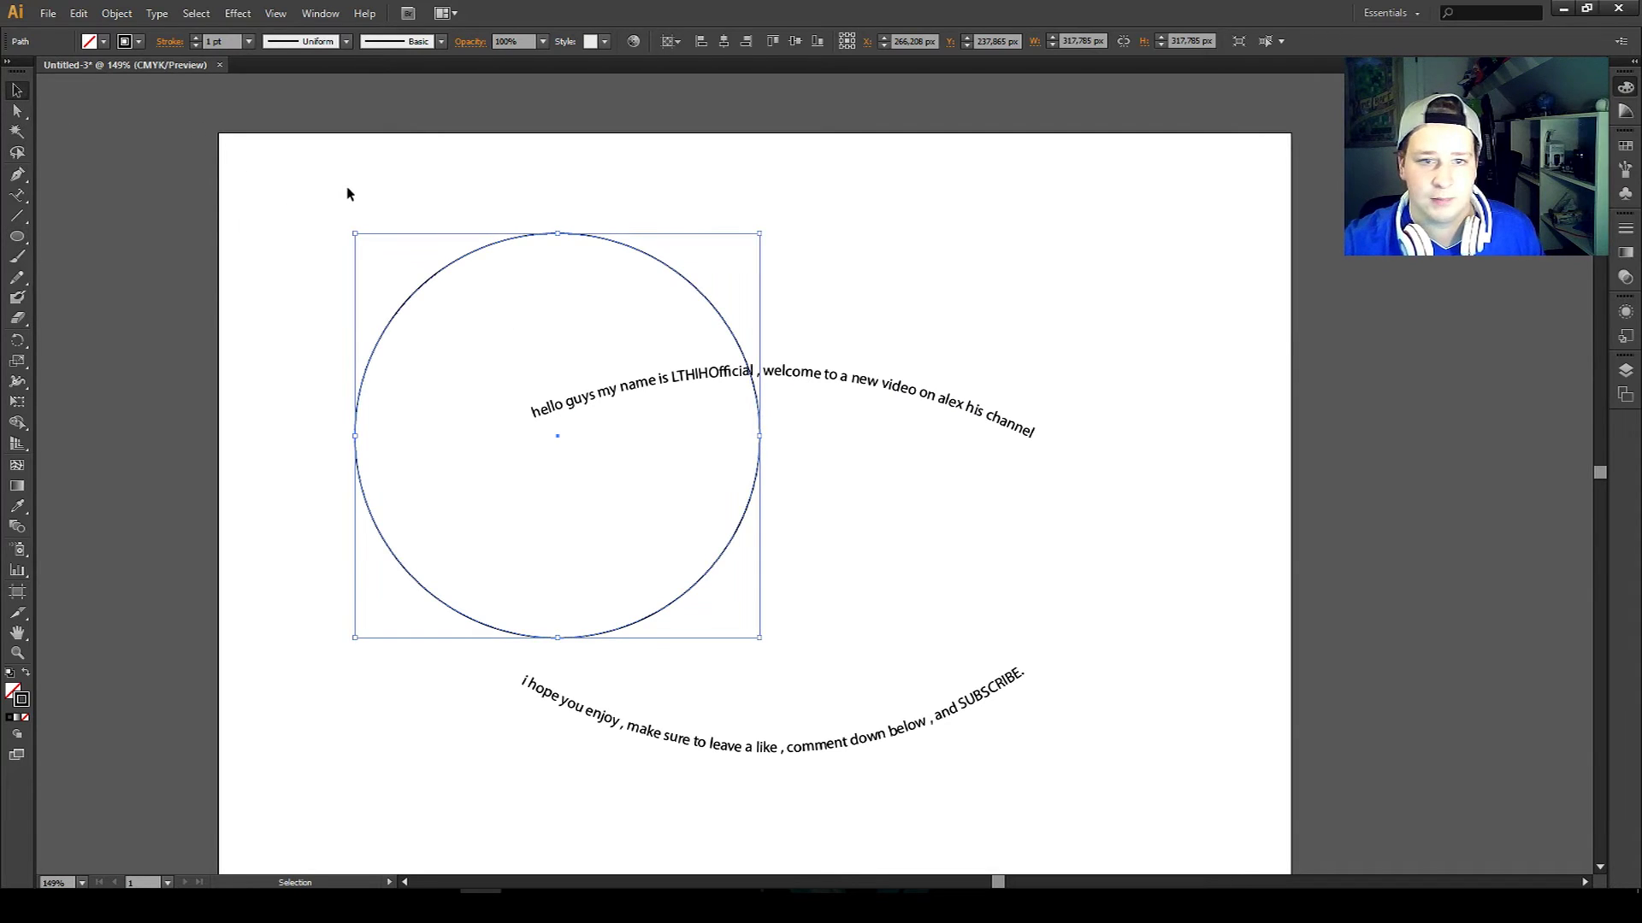
{"action": "left_click", "coordinate": [348, 190]}
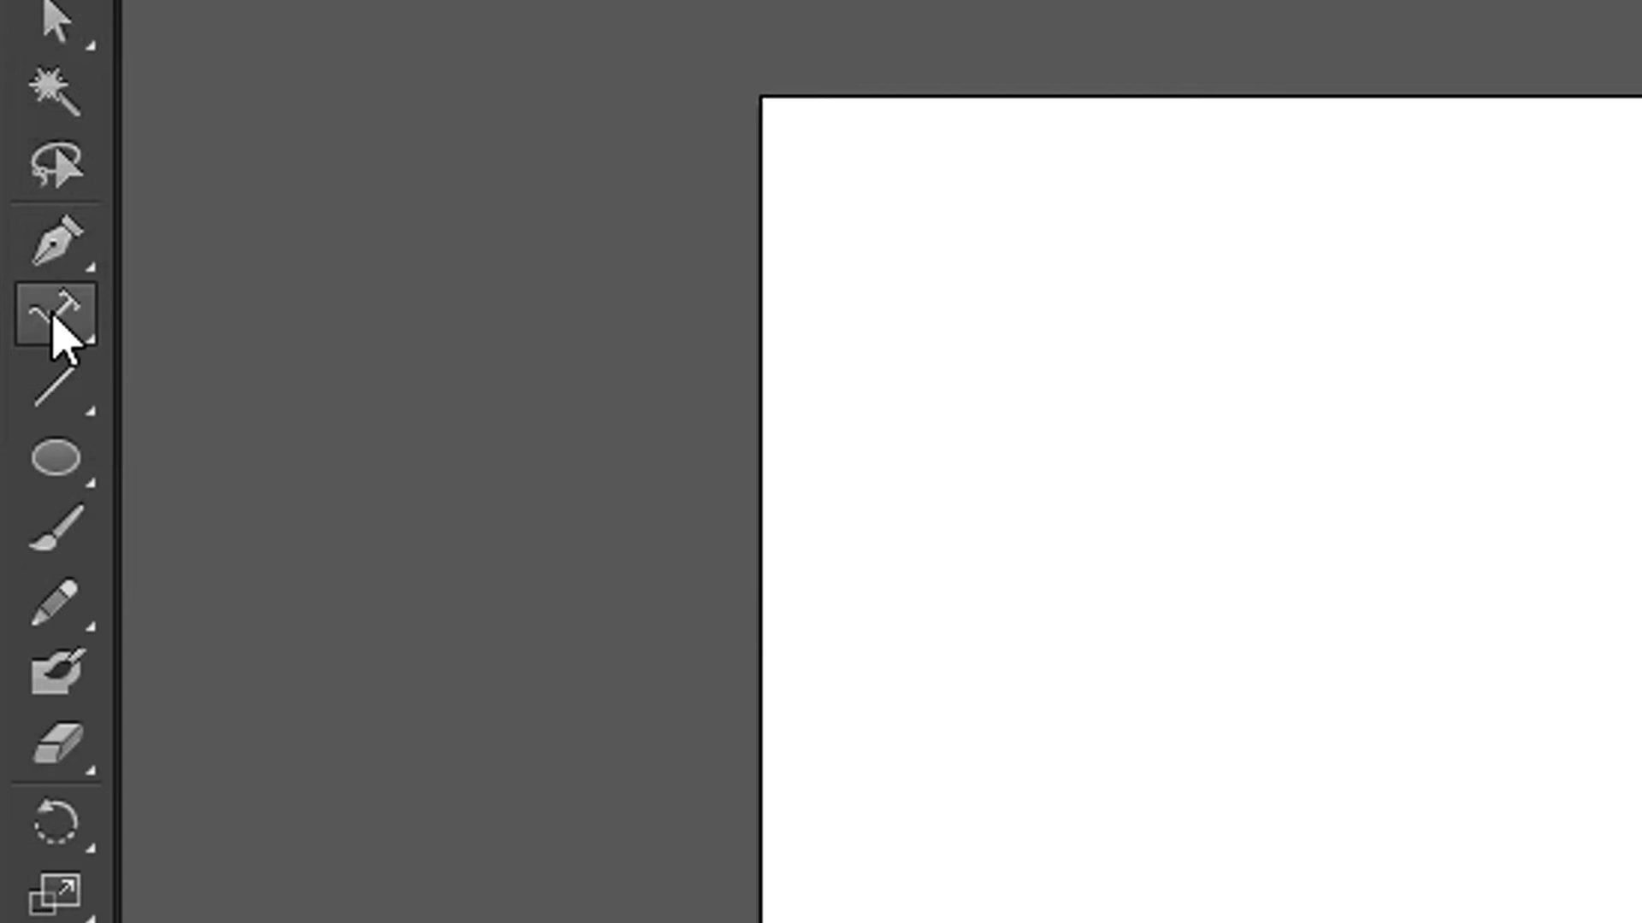
{"action": "left_click", "coordinate": [17, 196]}
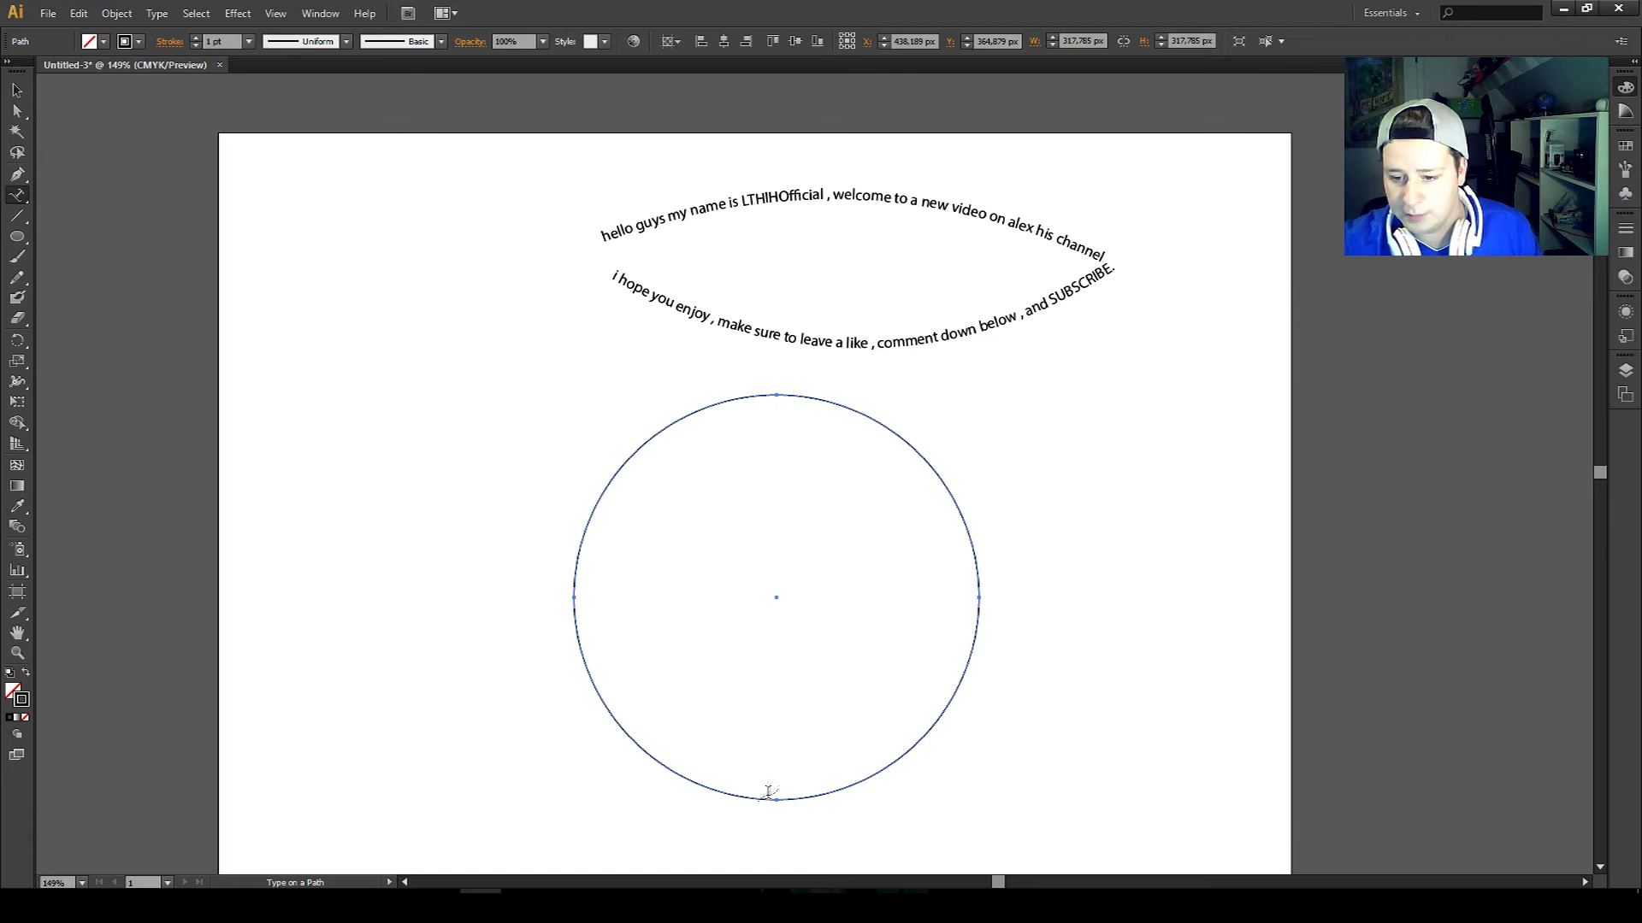
{"action": "left_click", "coordinate": [775, 798]}
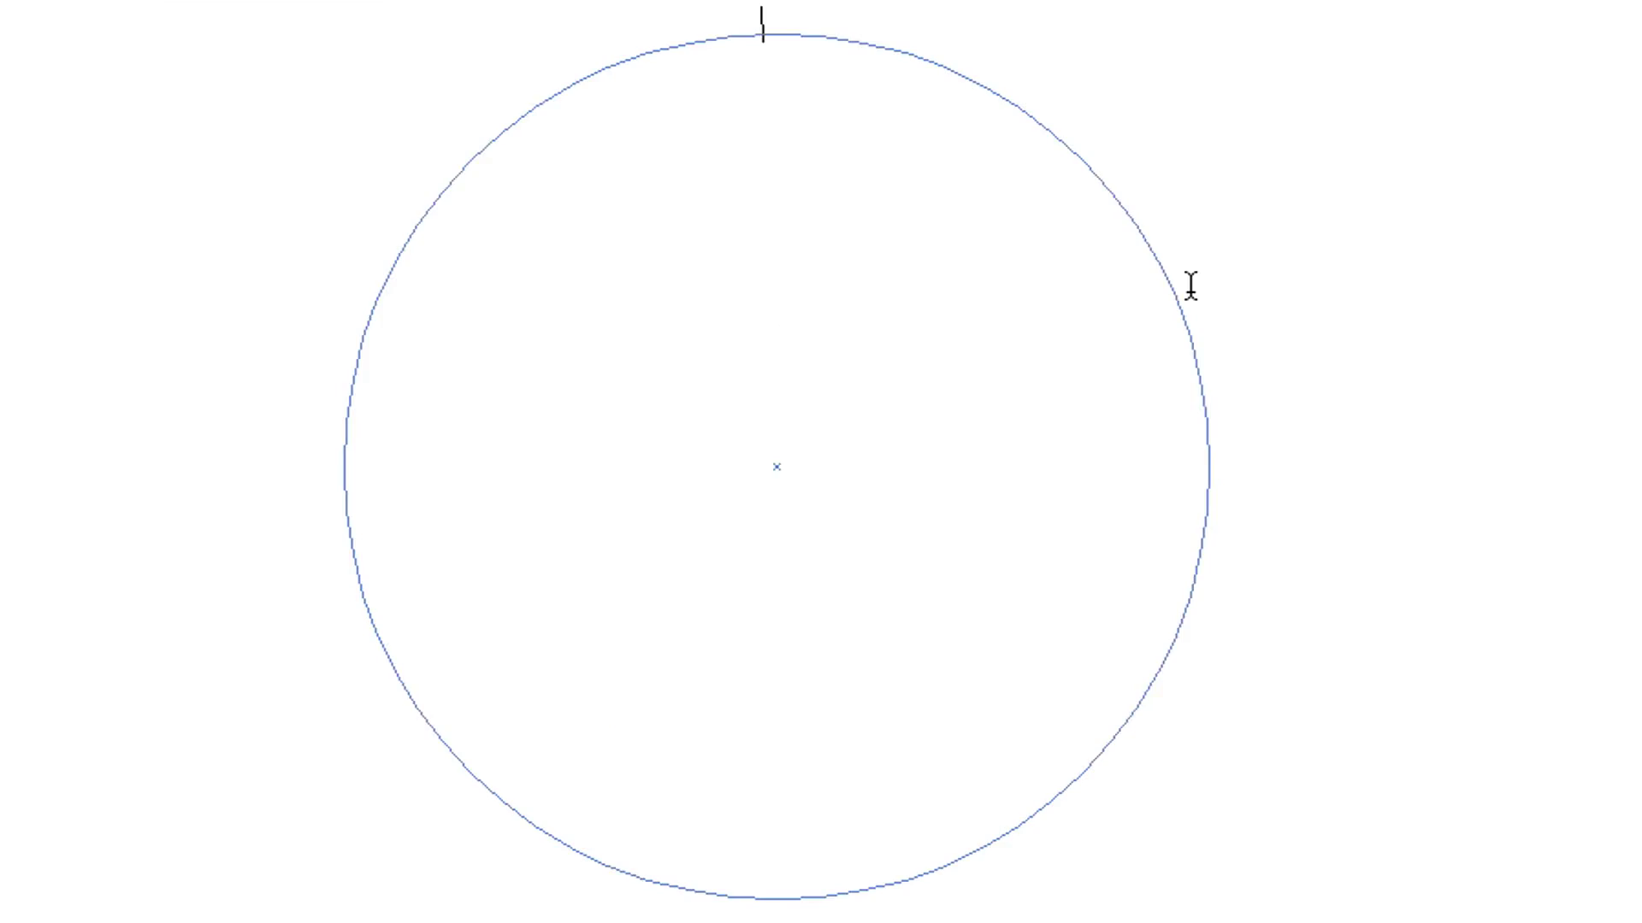
{"action": "type", "text": "hell"}
{"action": "type", "text": "o guys m"}
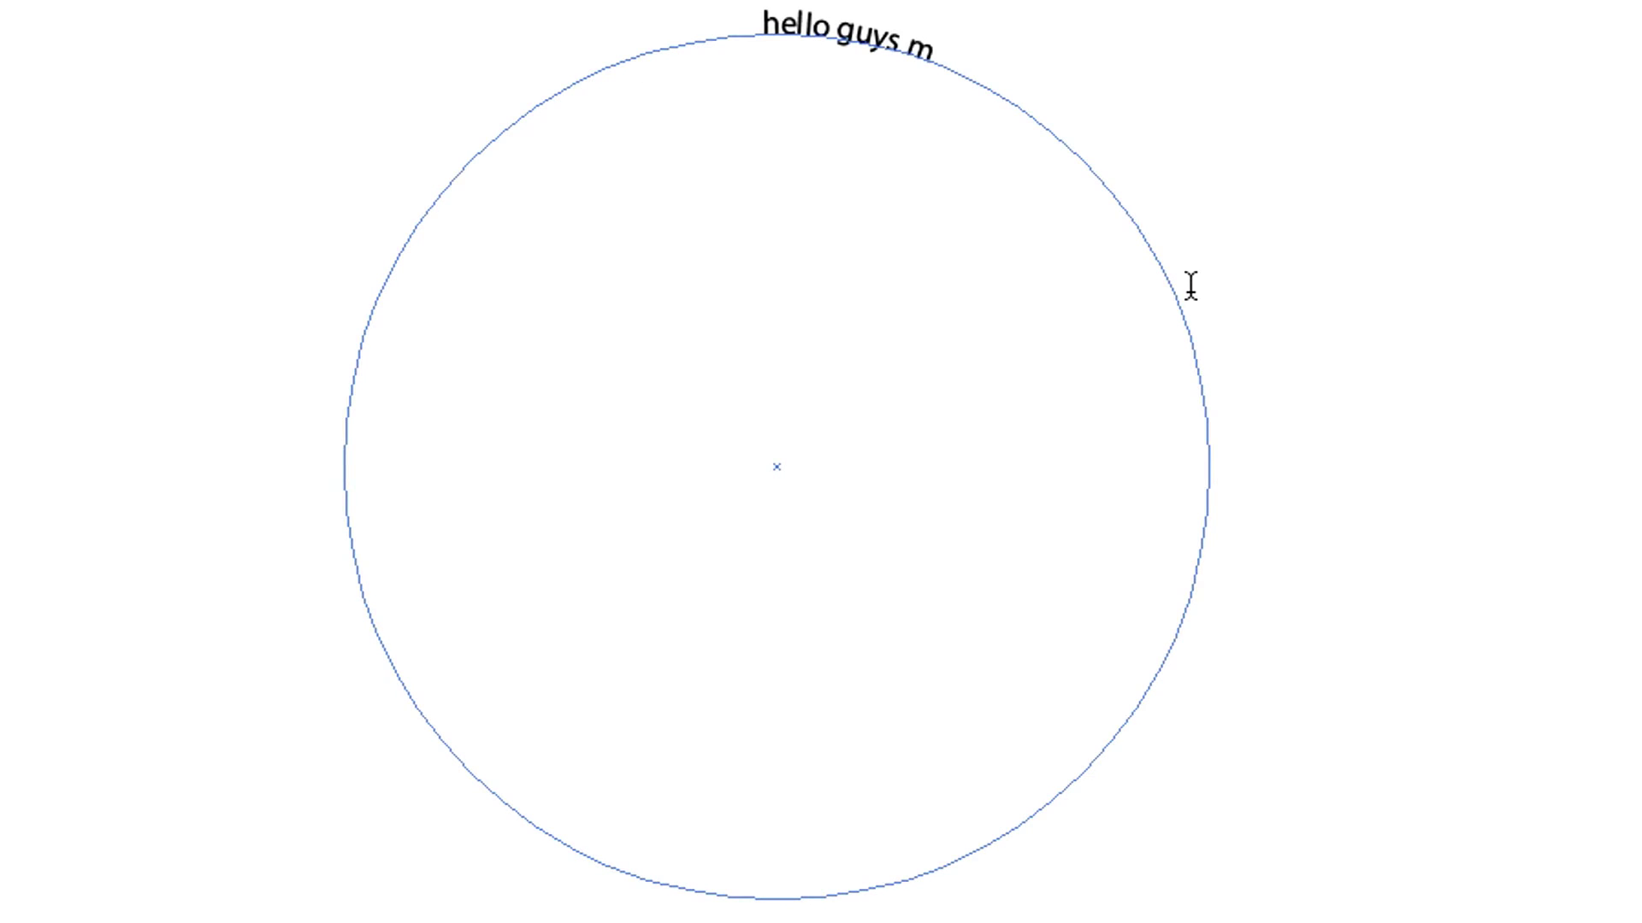
{"action": "type", "text": "y name is lthiho"}
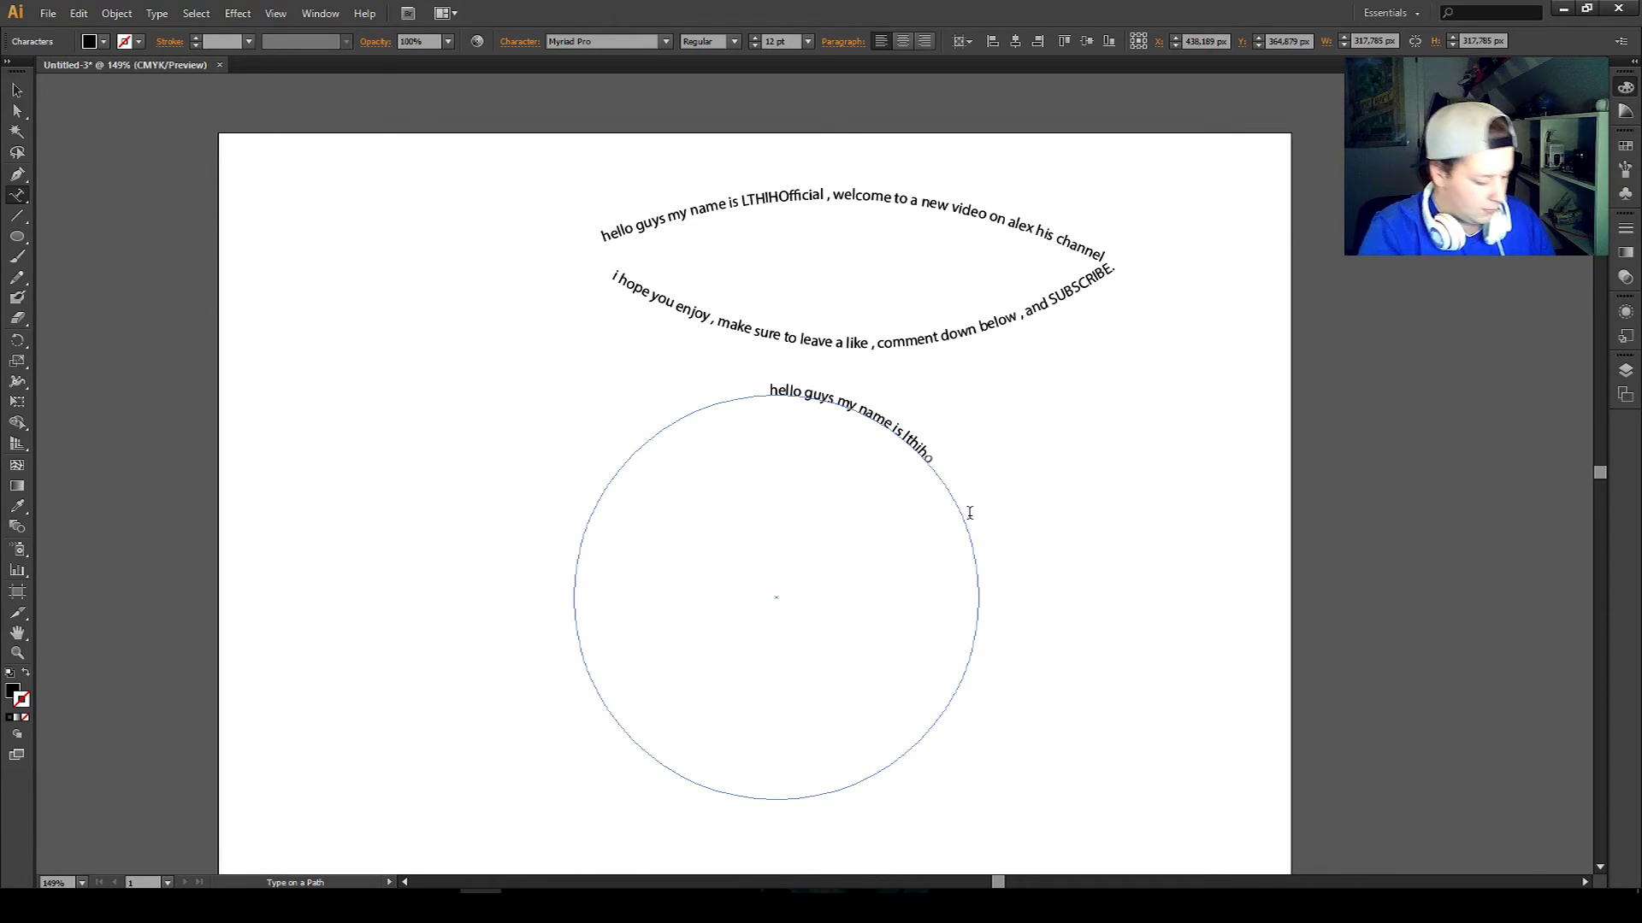
{"action": "type", "text": "fficial"}
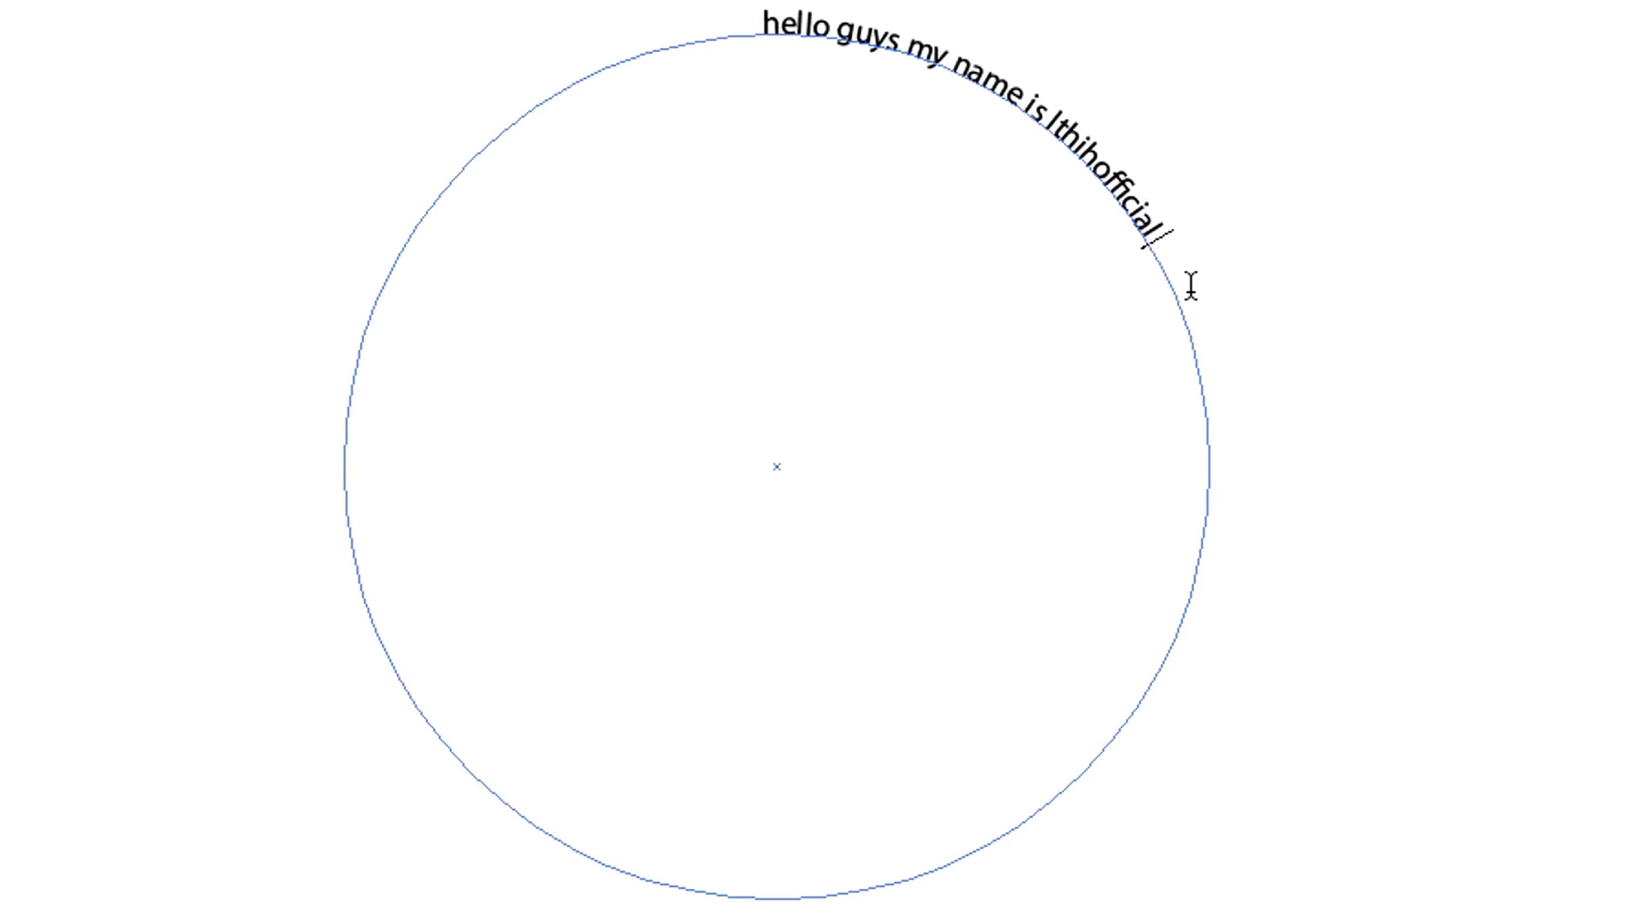
{"action": "type", "text": " , we"}
{"action": "type", "text": "lcom ,"}
{"action": "type", "text": "o azn"}
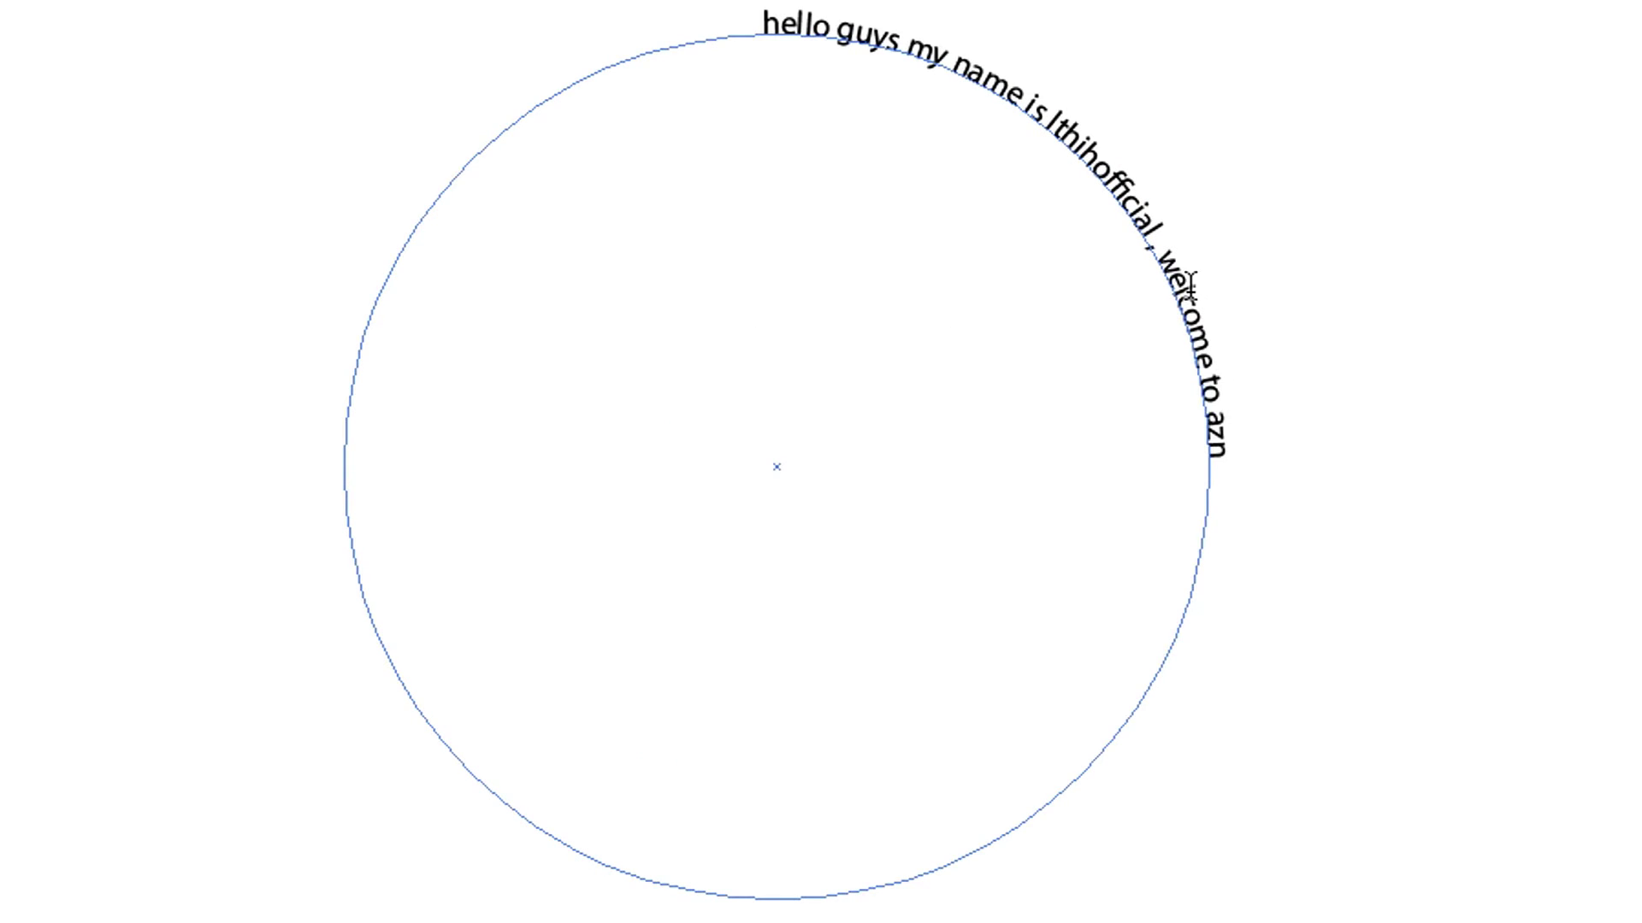
{"action": "key", "text": "BackSpace"}
{"action": "key", "text": "BackSpace"}
{"action": "type", "text": "new video"}
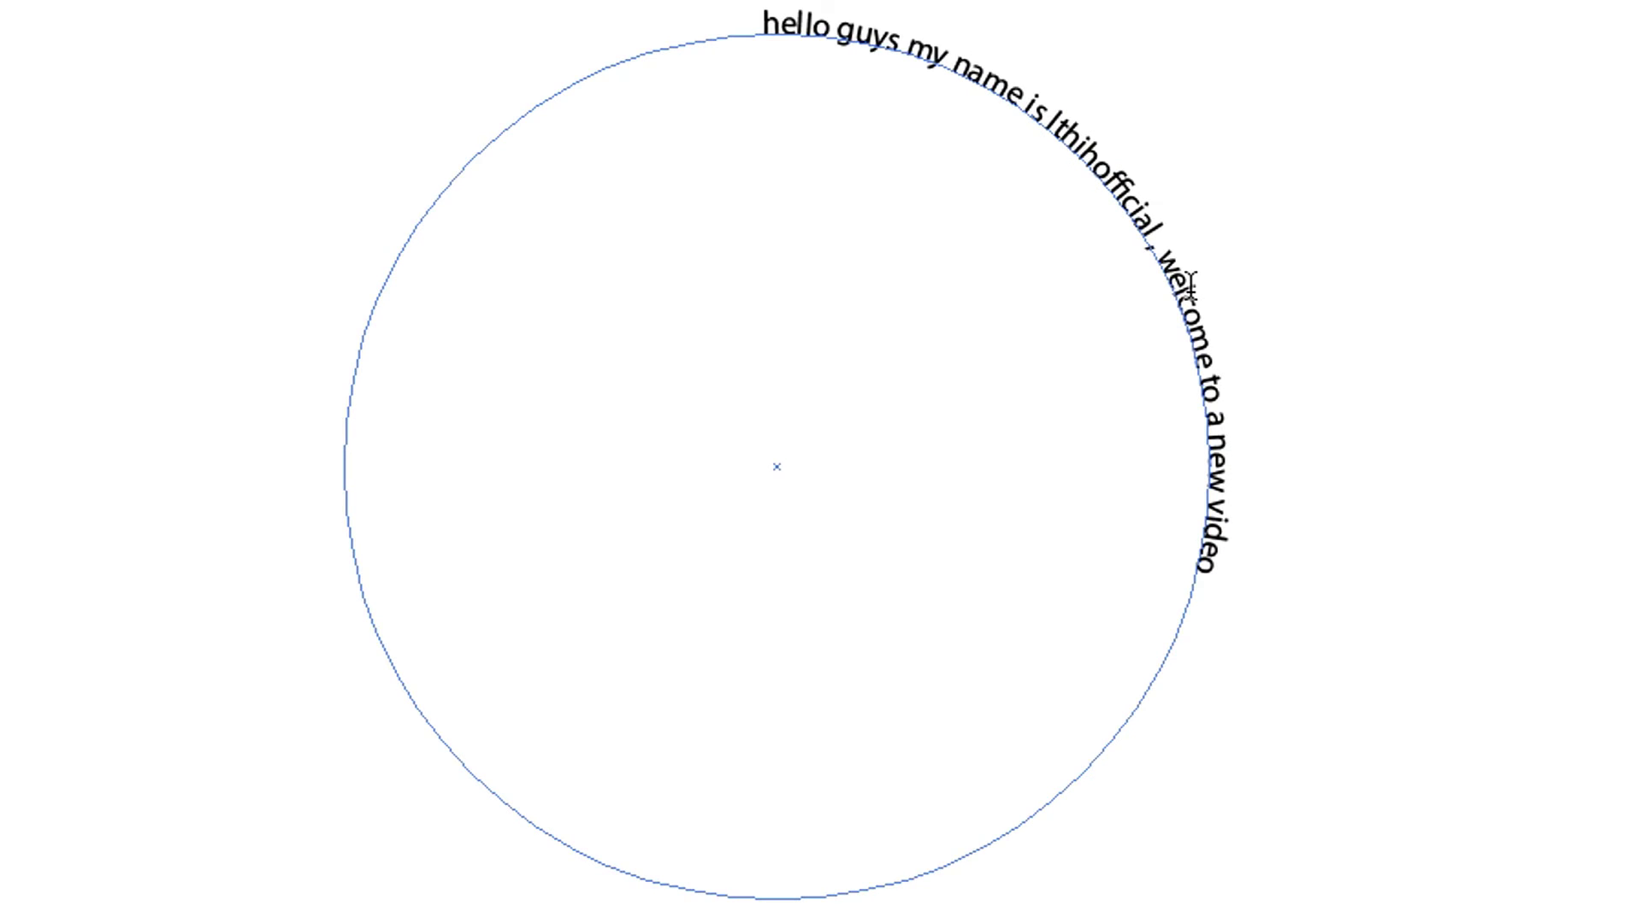
{"action": "type", "text": " on alex his v"}
{"action": "type", "text": "ha"}
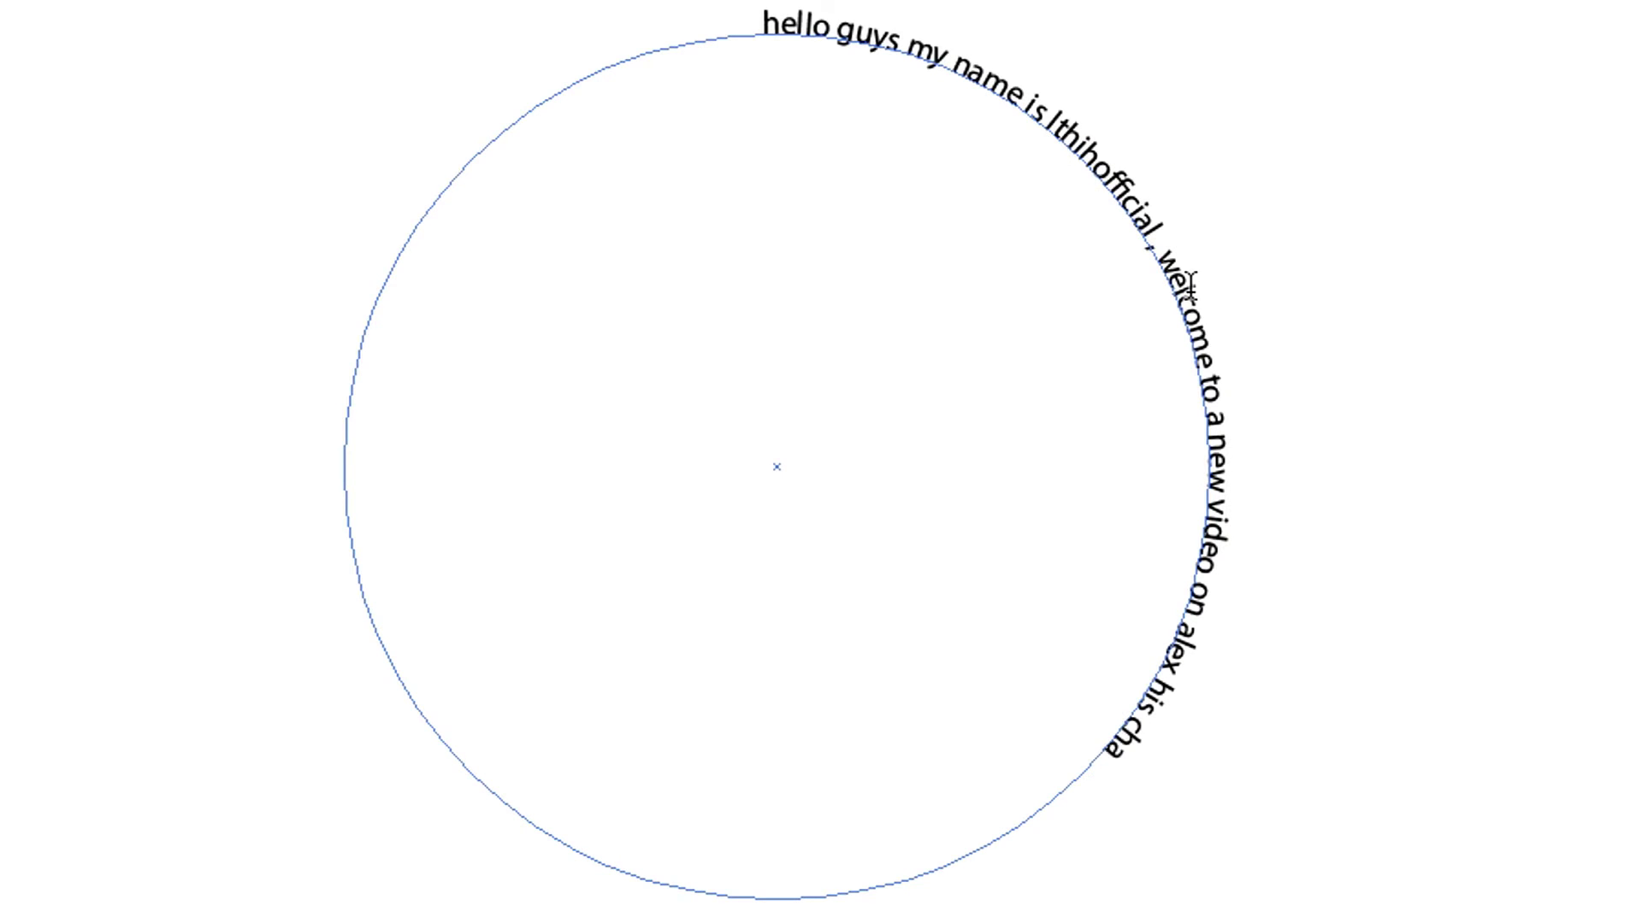
{"action": "type", "text": "nnel"}
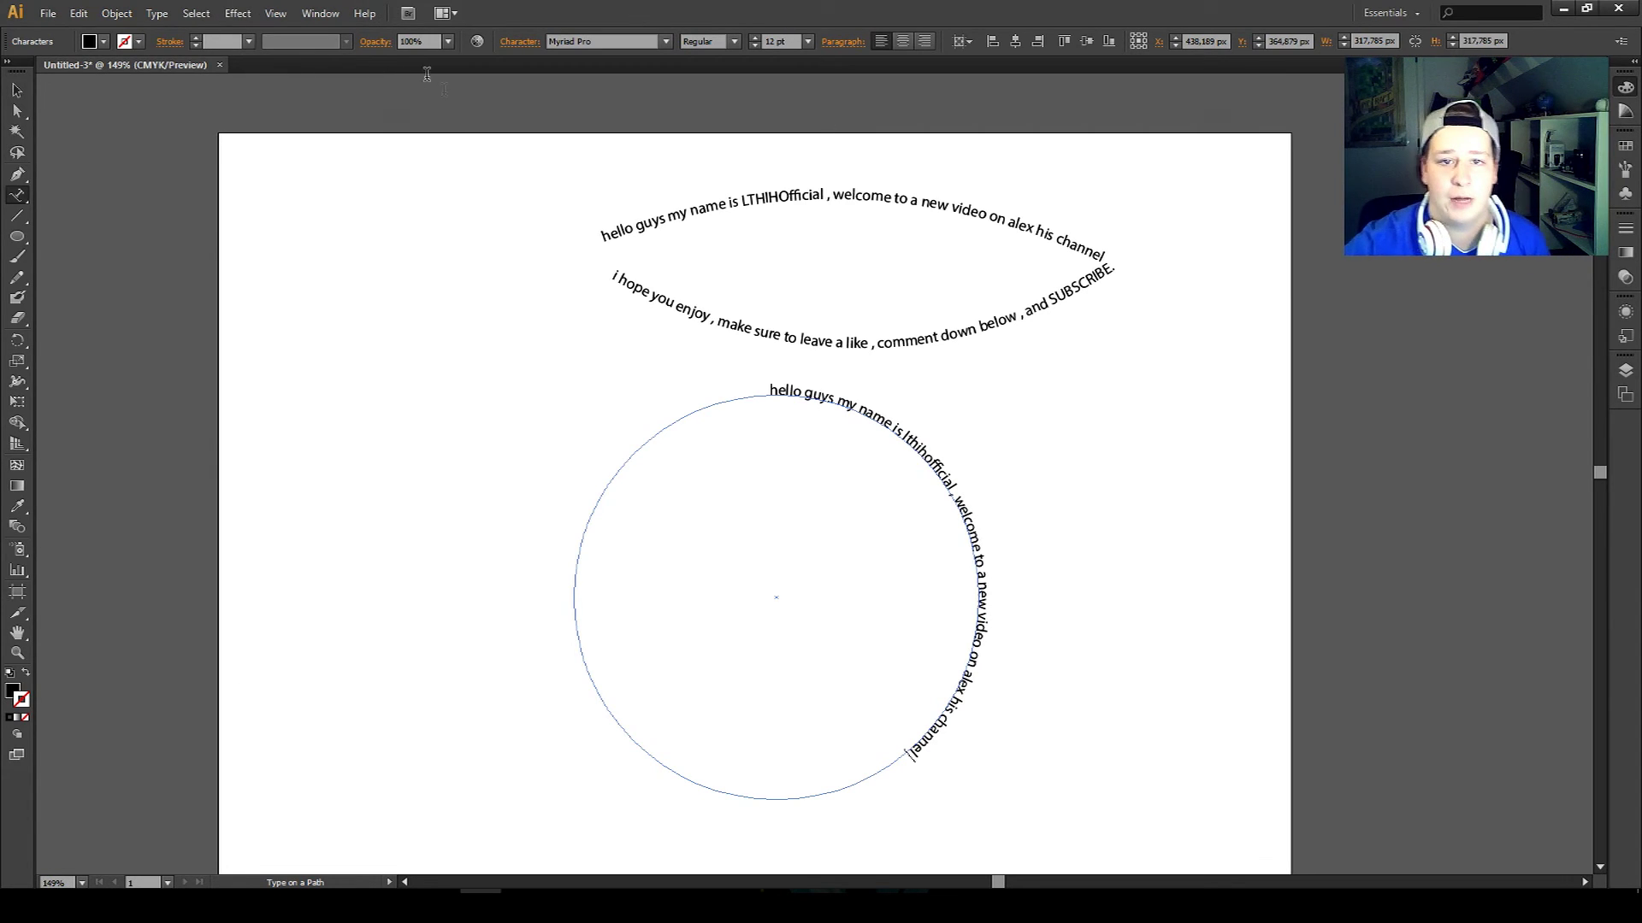
Step: Draw a small arc at the artboard's upper left with the Pen tool
{"action": "key", "text": "p"}
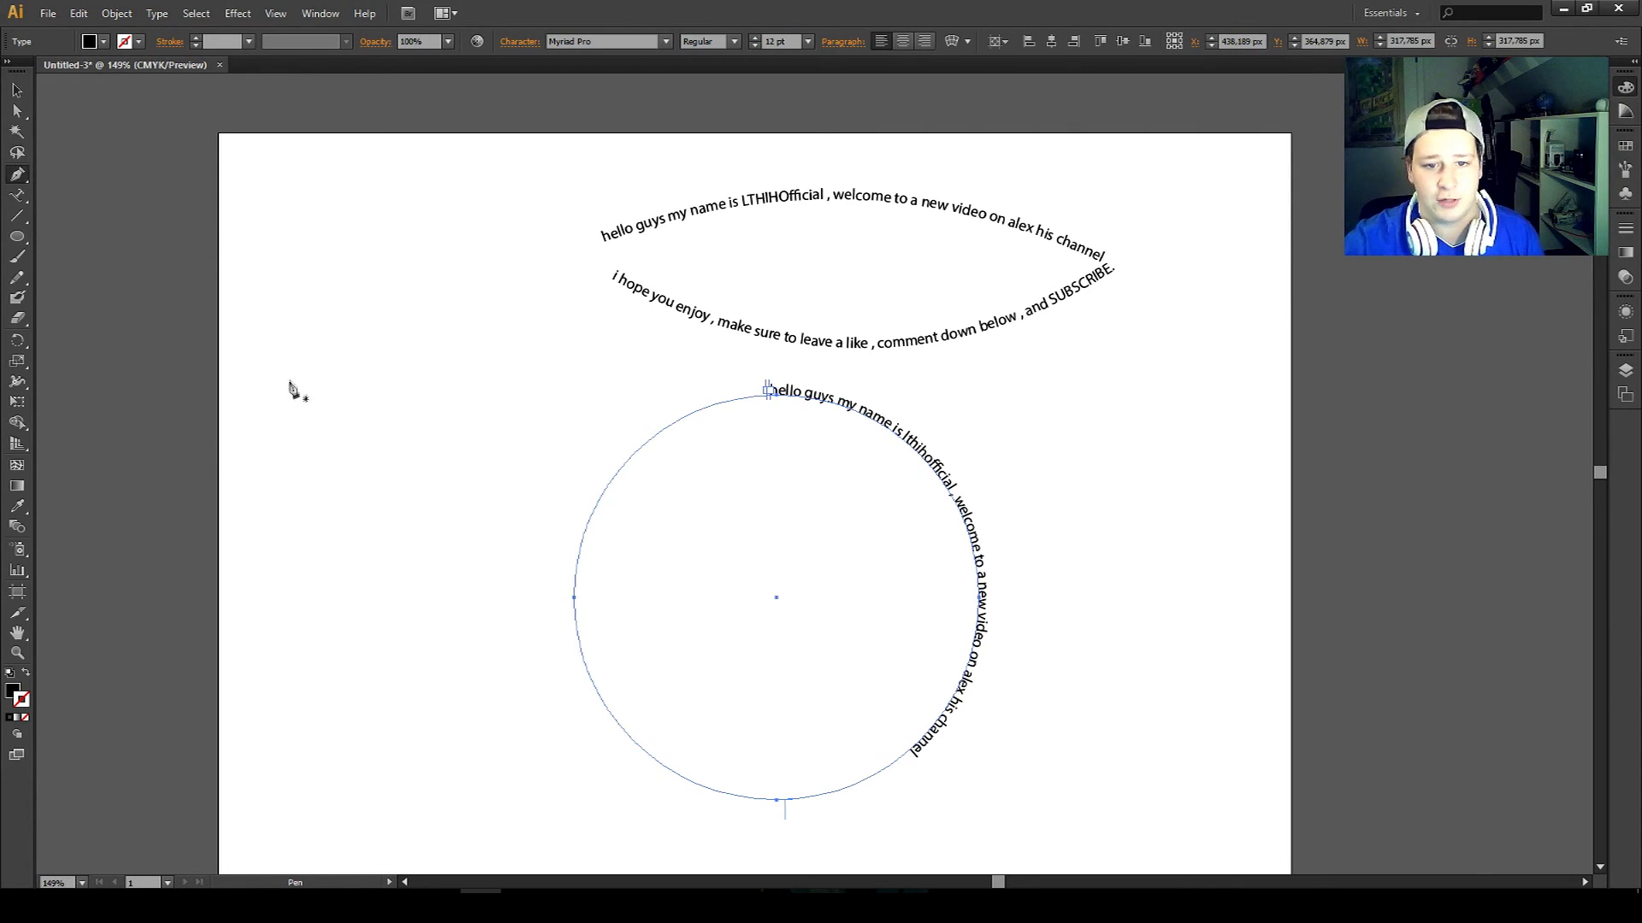
{"action": "left_click", "coordinate": [287, 385]}
{"action": "left_click_drag", "start_coordinate": [588, 395], "coordinate": [735, 511]}
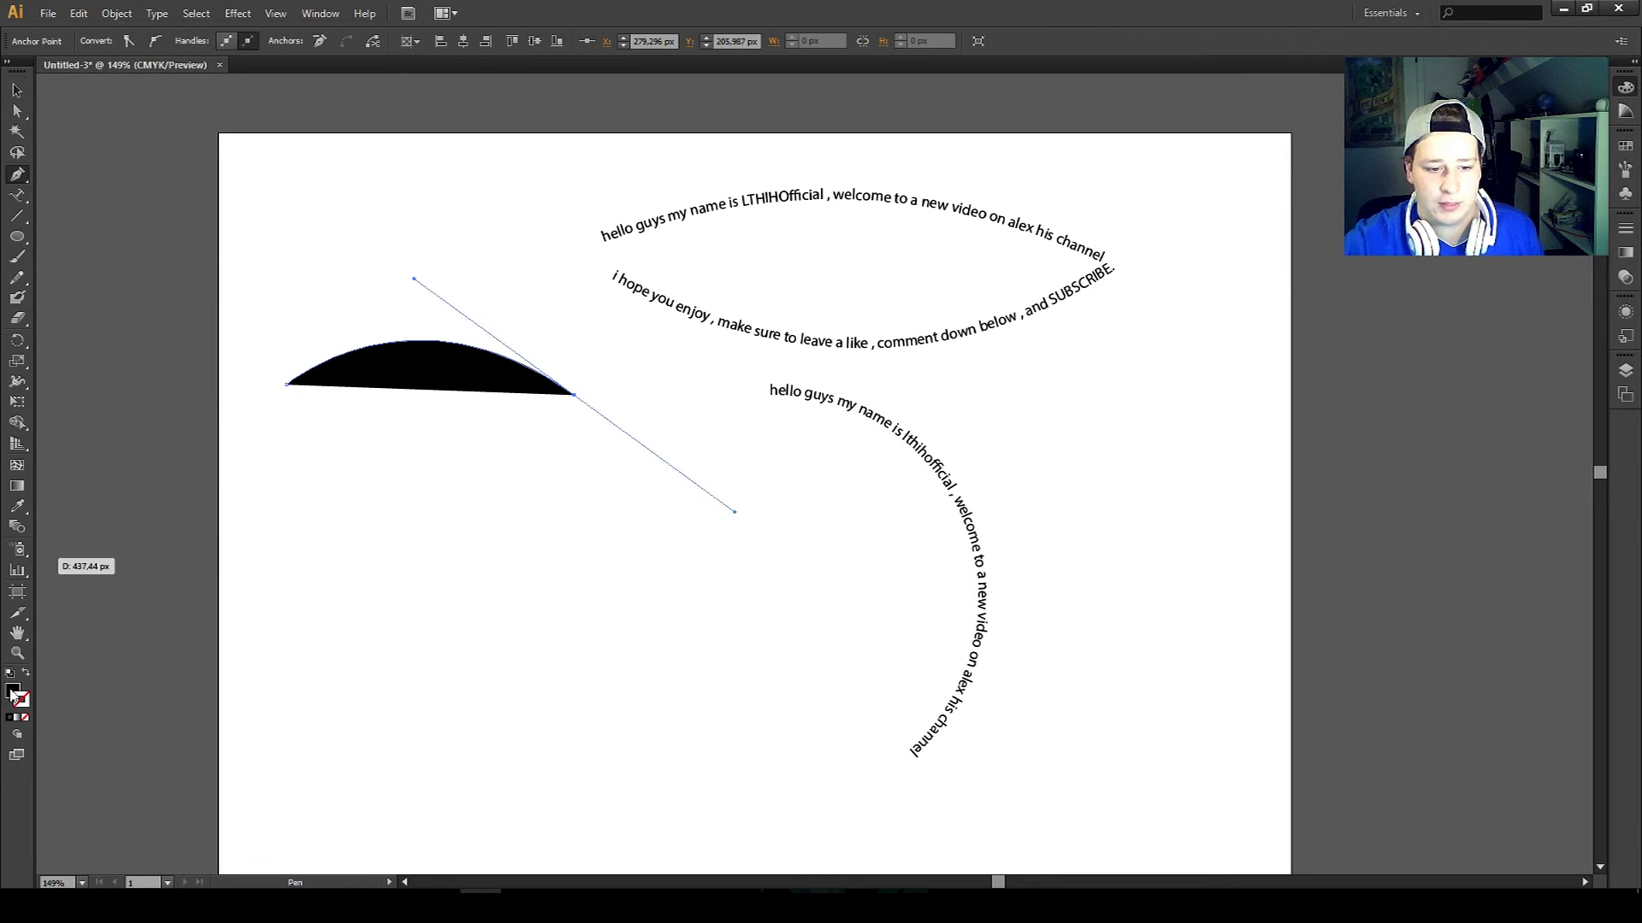
Step: Type HELLO GUYS along the new arc in the Call Of Ops Duty font
{"action": "key", "text": "t"}
{"action": "left_click", "coordinate": [323, 354]}
{"action": "scroll", "coordinate": [518, 45], "scroll_direction": "down", "scroll_amount": 3}
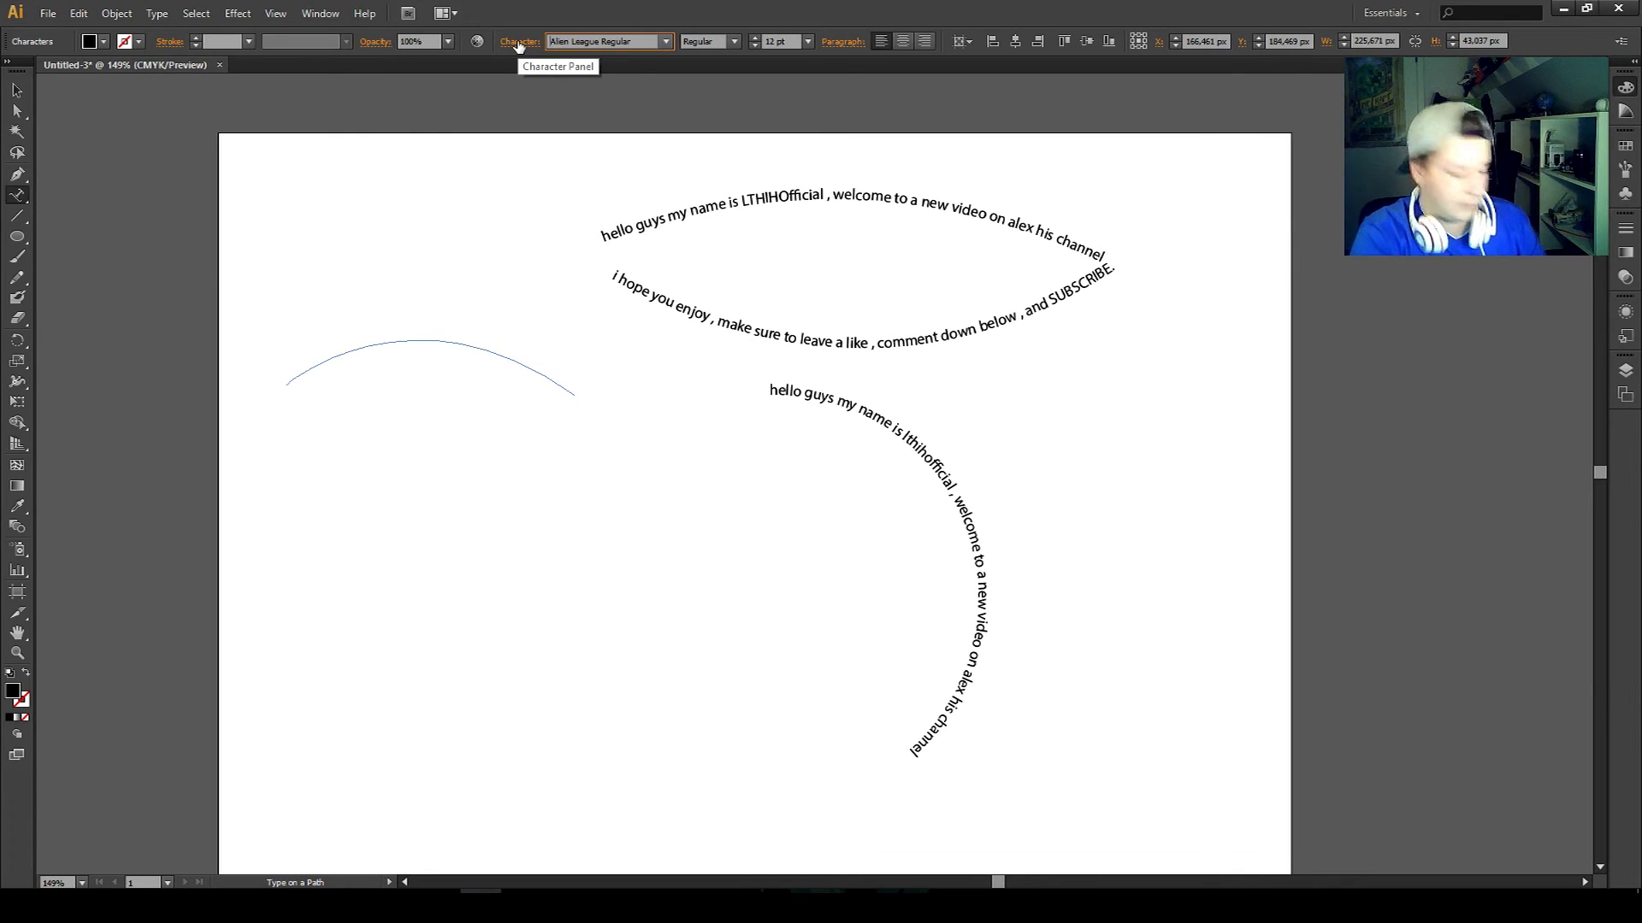
{"action": "type", "text": "call"}
{"action": "key", "text": "Return"}
{"action": "type", "text": "HELLO GUYS"}
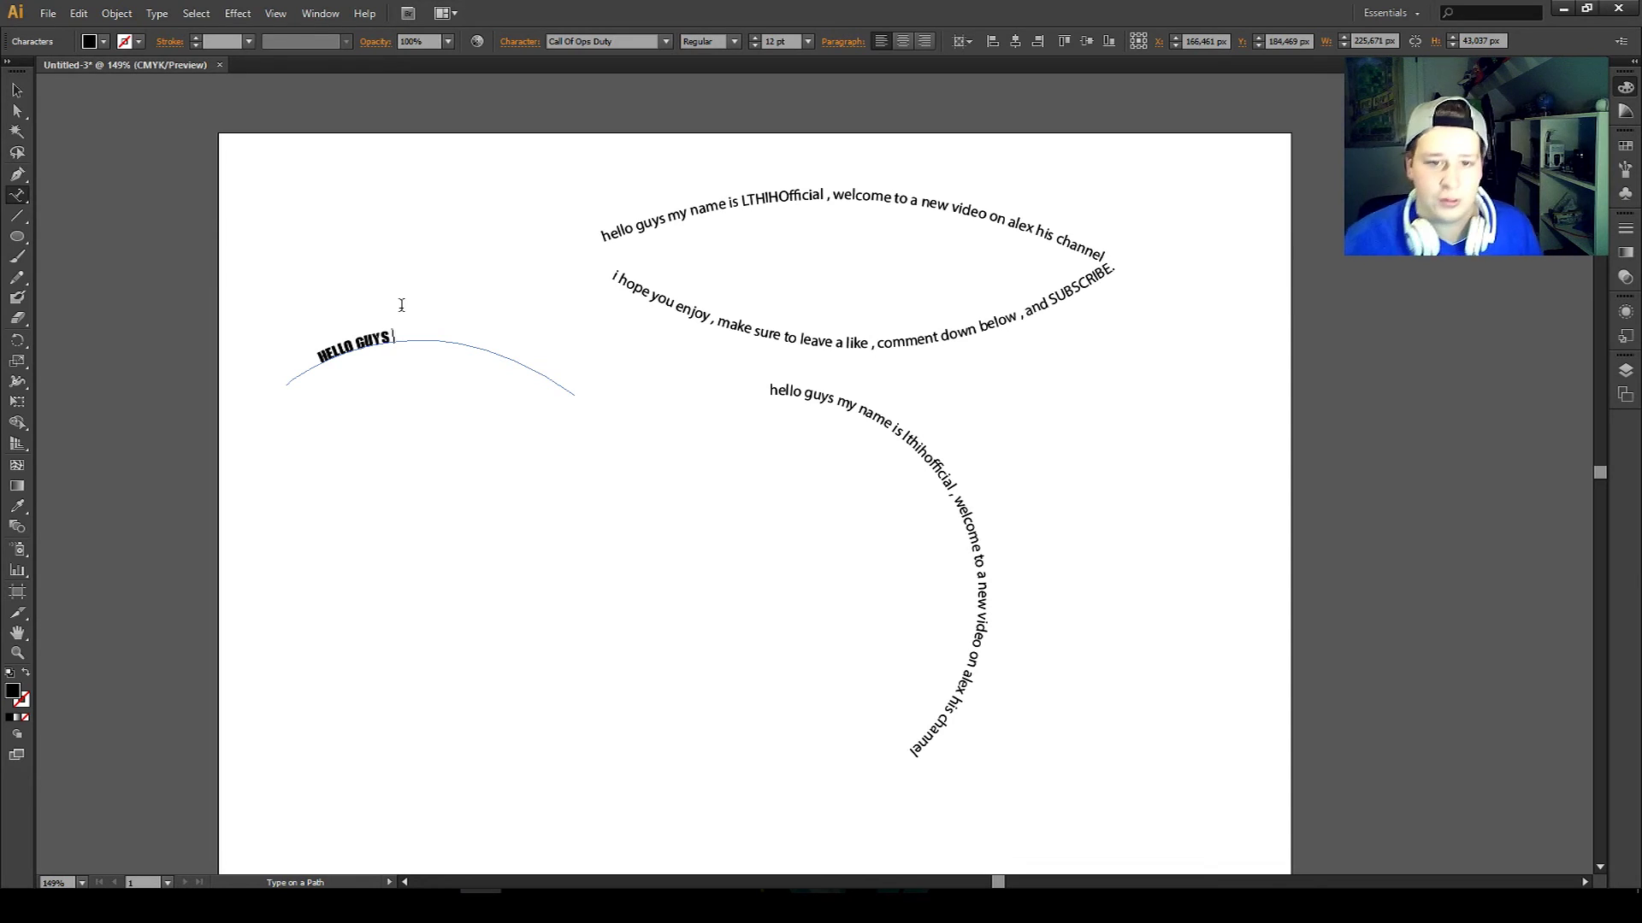
{"action": "left_click", "coordinate": [659, 43]}
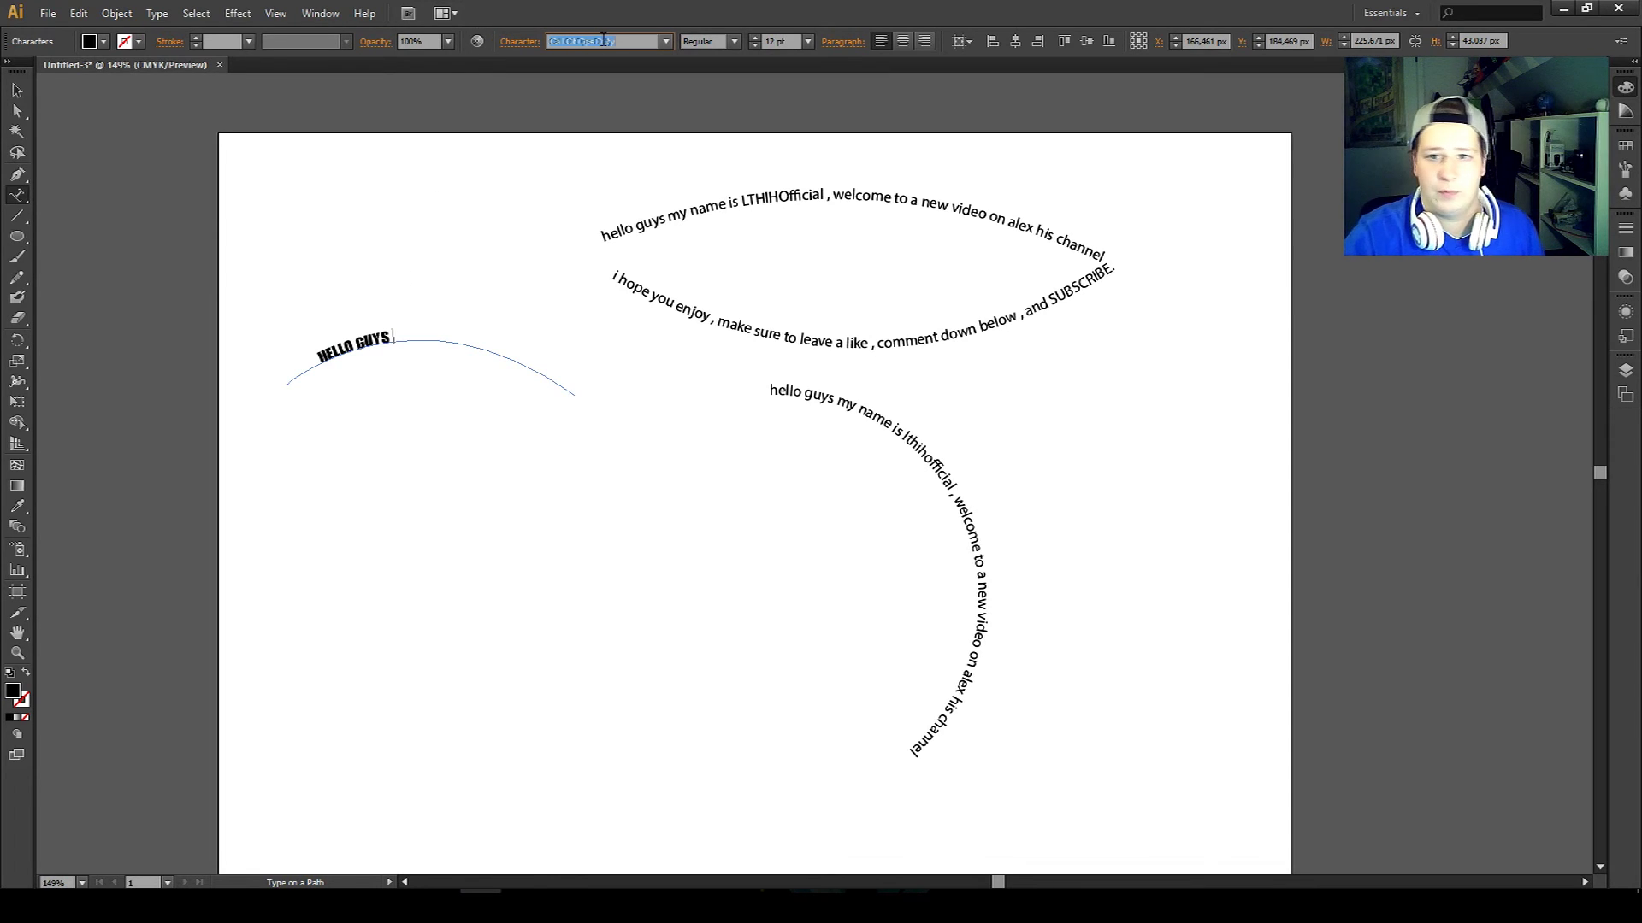
{"action": "type", "text": "cal"}
{"action": "left_click", "coordinate": [666, 42]}
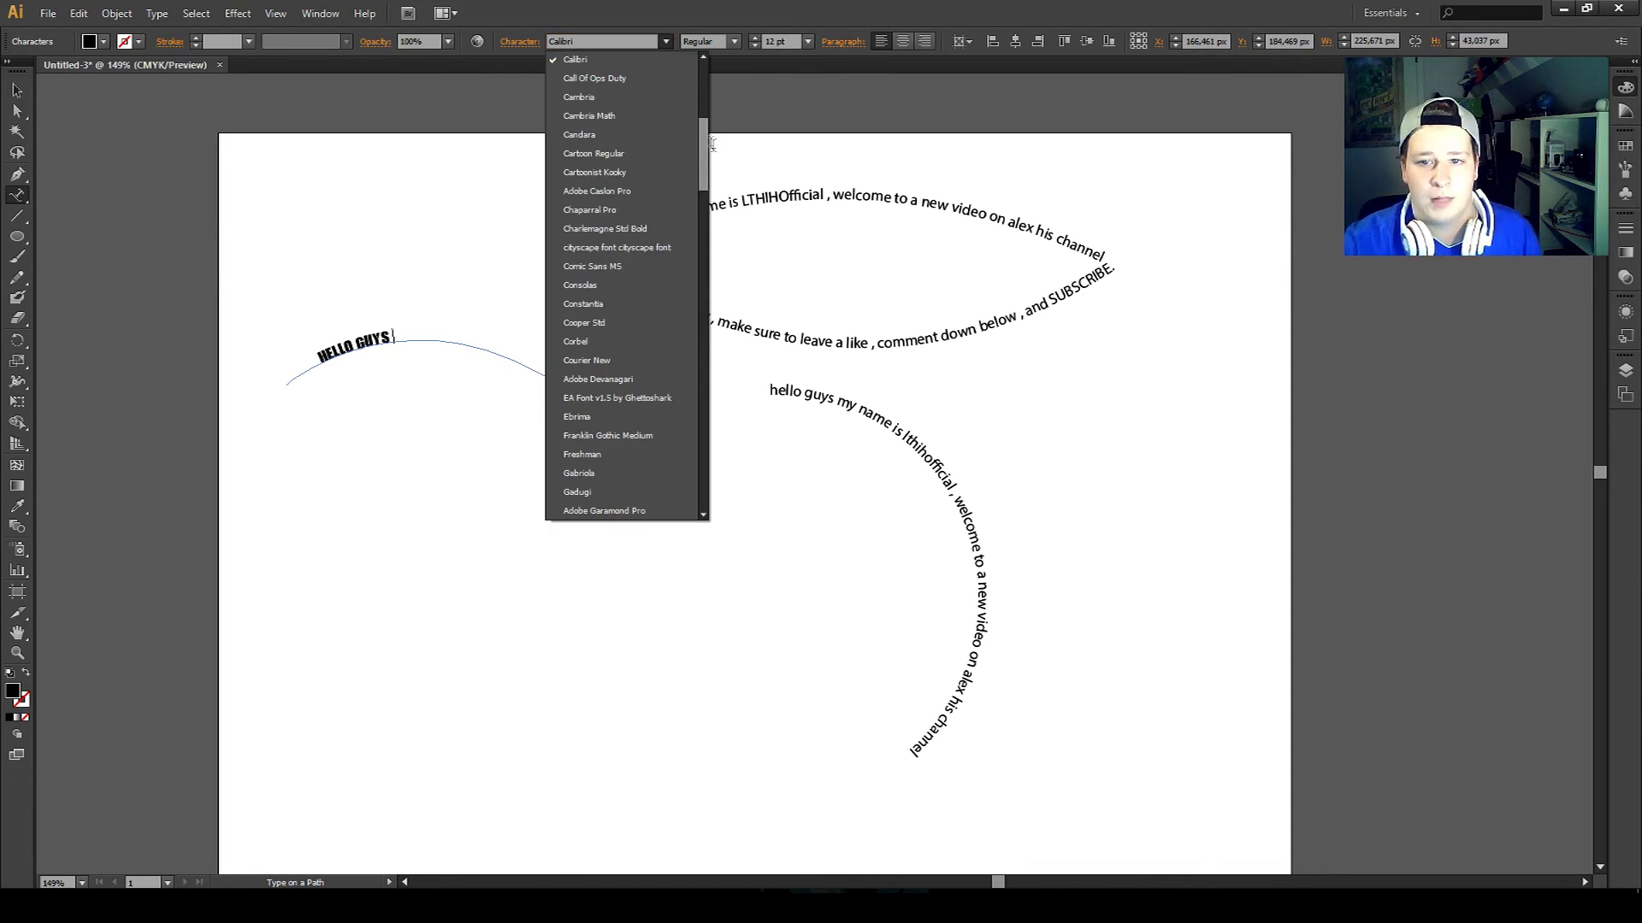